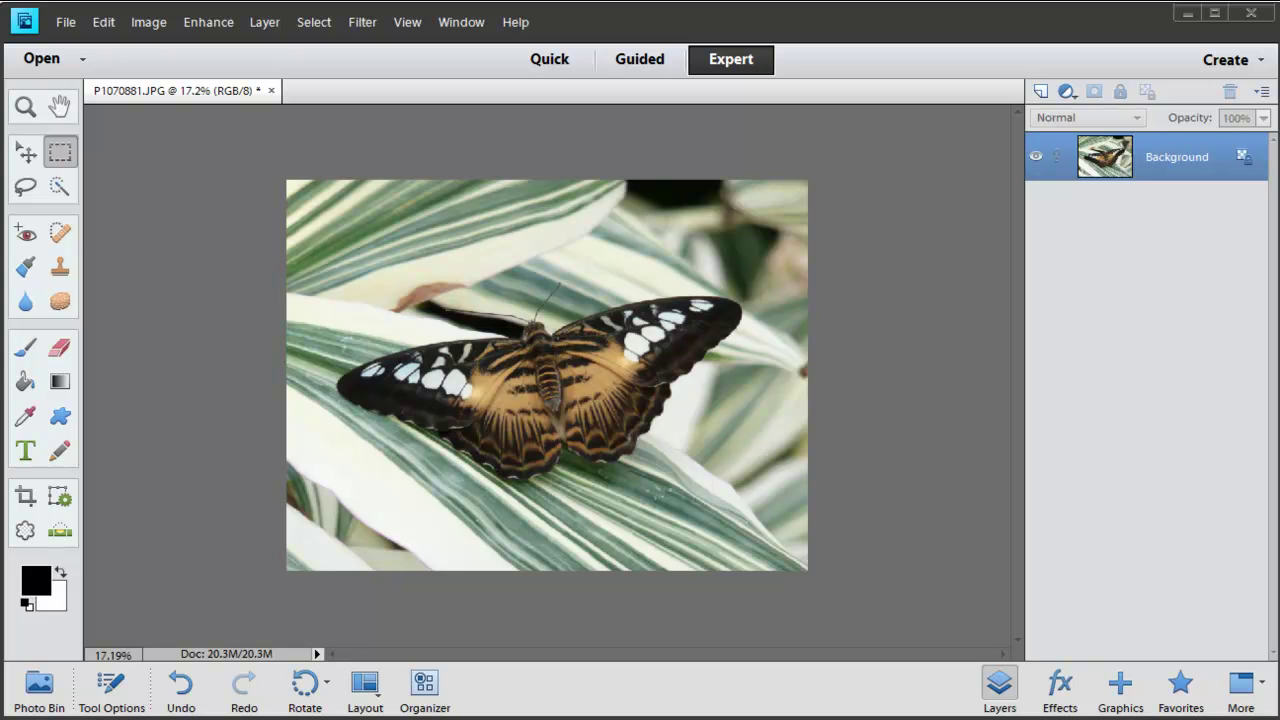
Step: Copy the butterfly's Background layer with Ctrl+J and rename Layer 1 to 'Pen and Ink'
left_click(1166, 170)
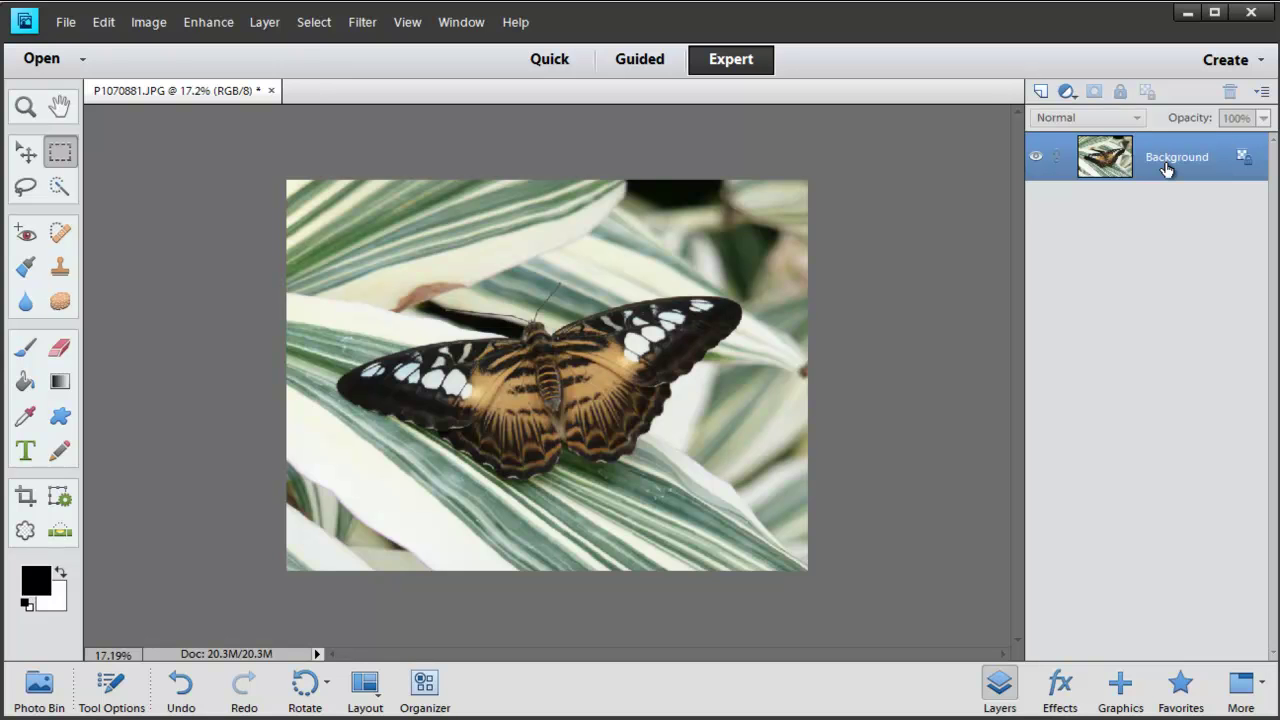
key("ctrl+j")
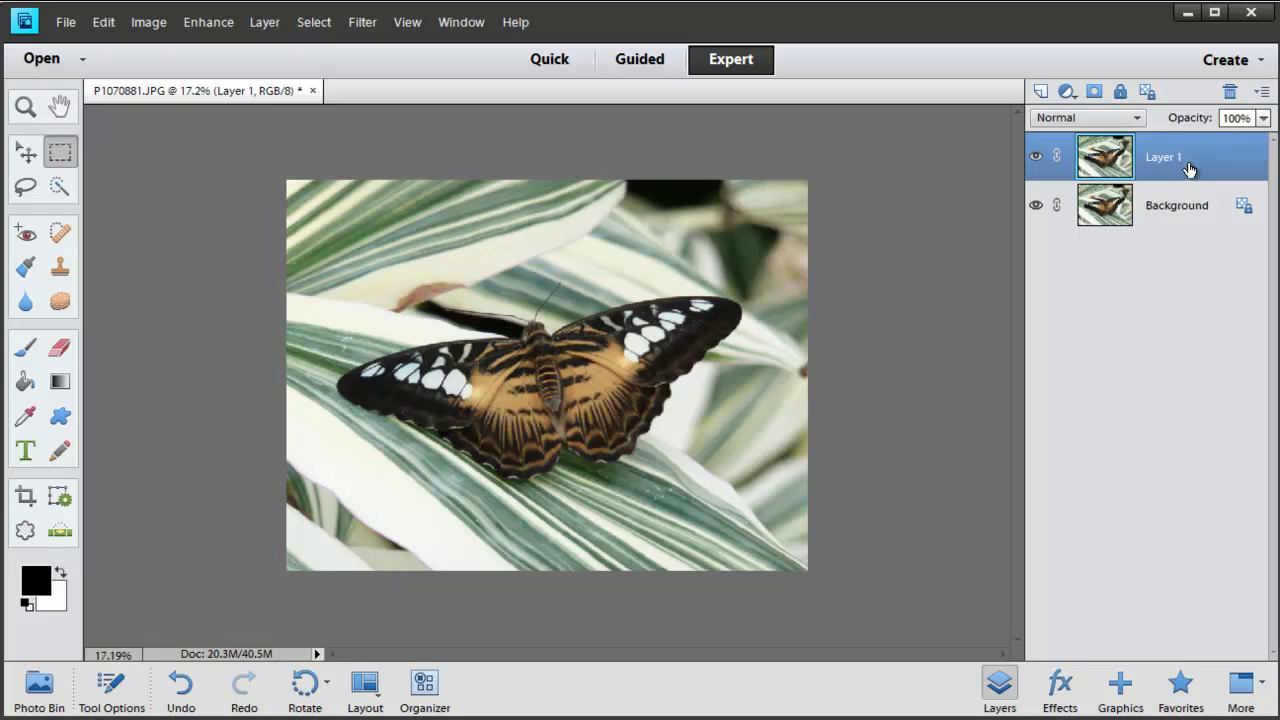
double_click(1166, 159)
key("p")
type("n")
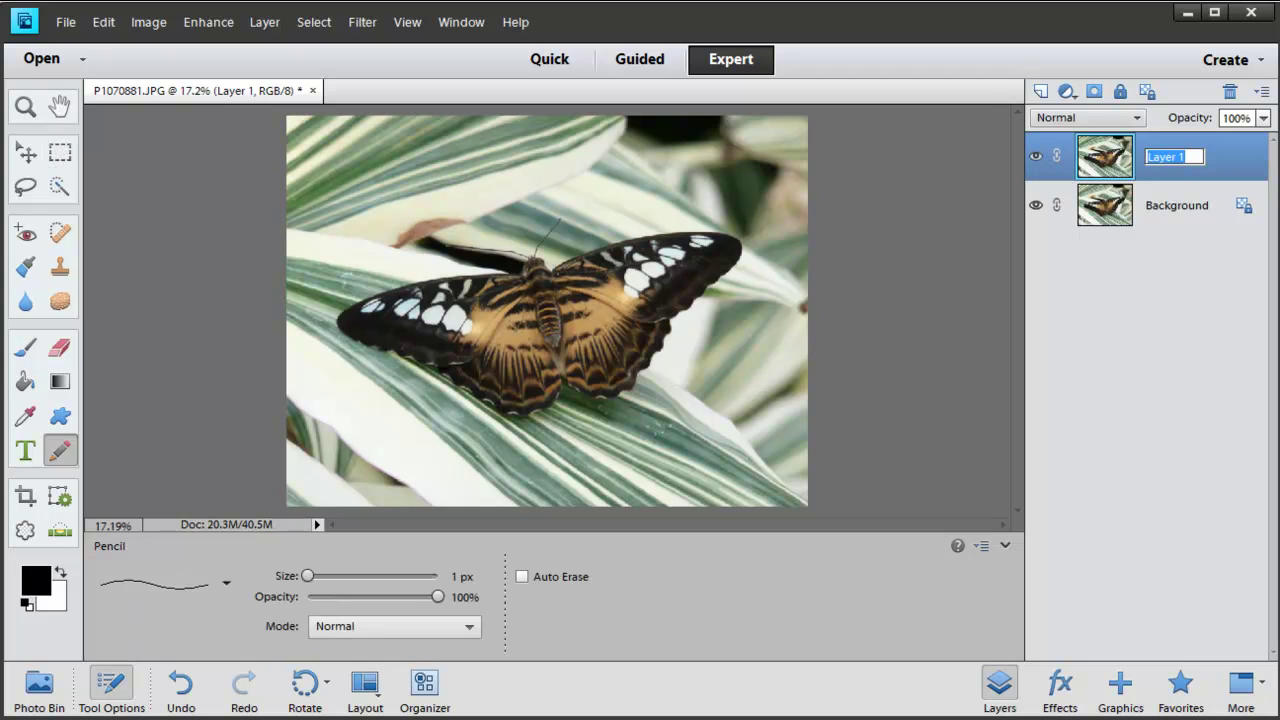
type("Pen and Ink")
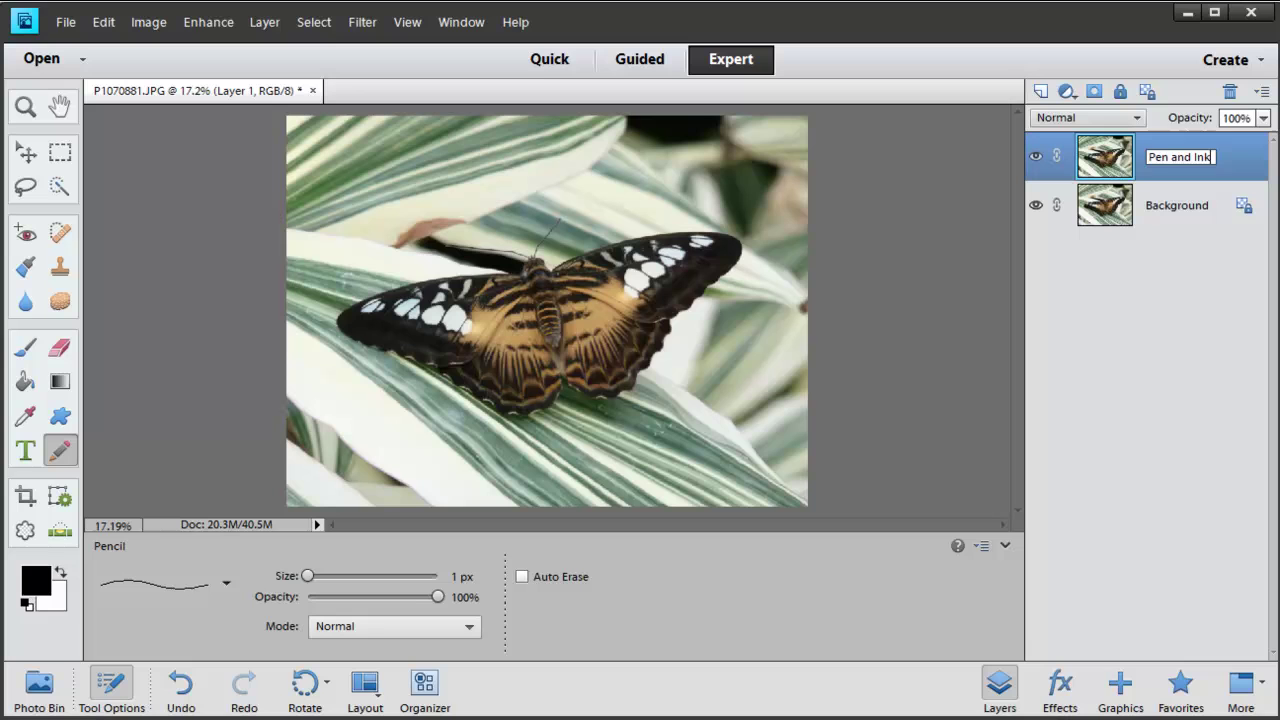
key("Return")
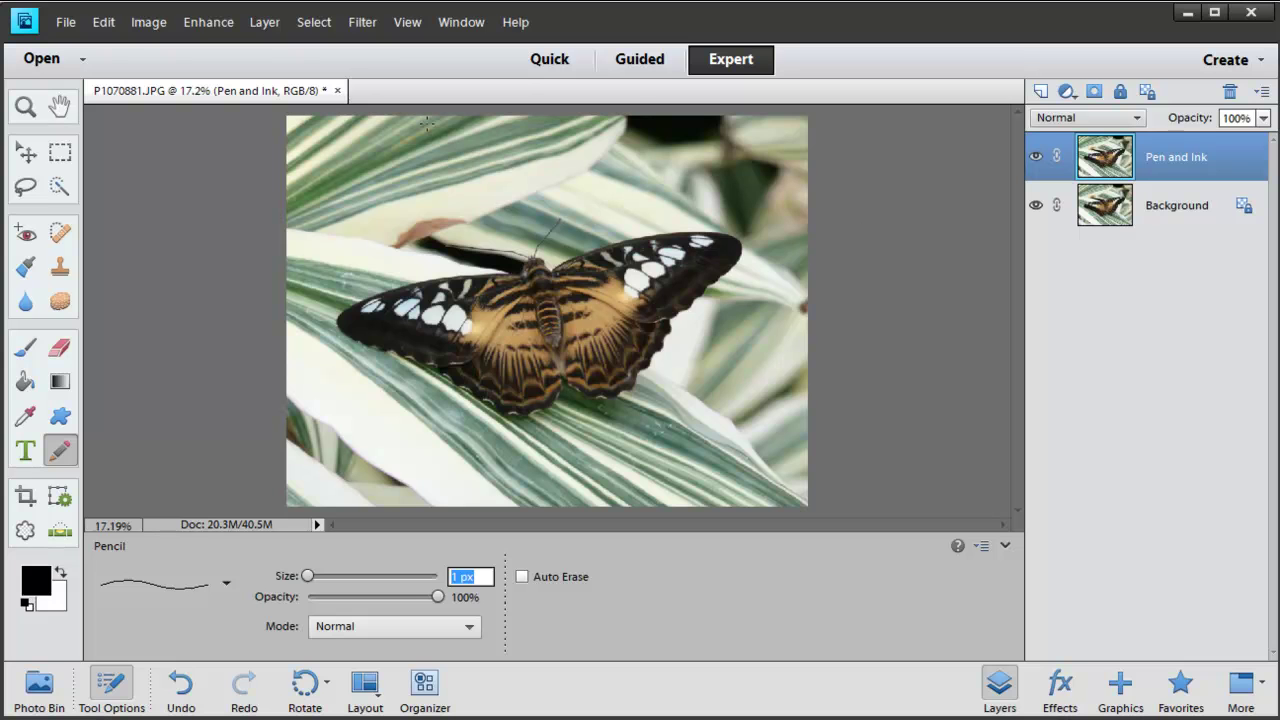
Step: Apply Basic Blue Pen and Ink with Detail 1, Darkness 0.56, Contrast 2.09 and Fill 0.97
left_click(364, 24)
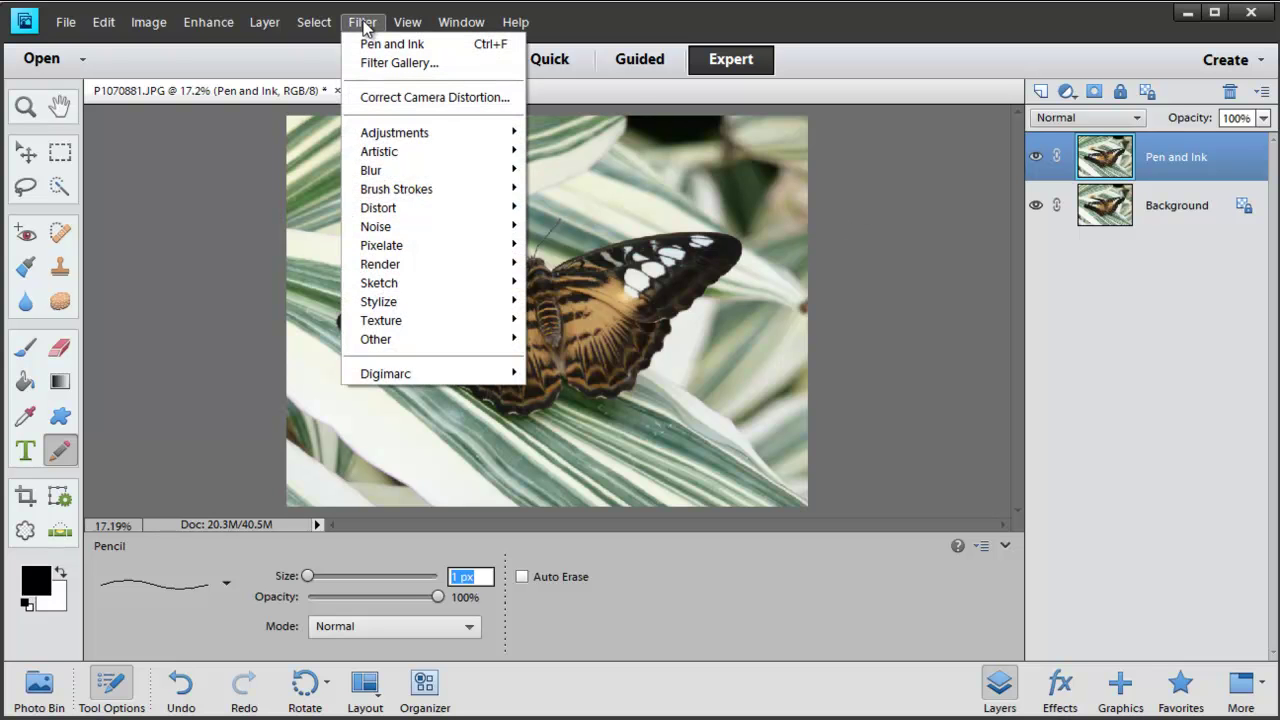
mouse_move(396, 282)
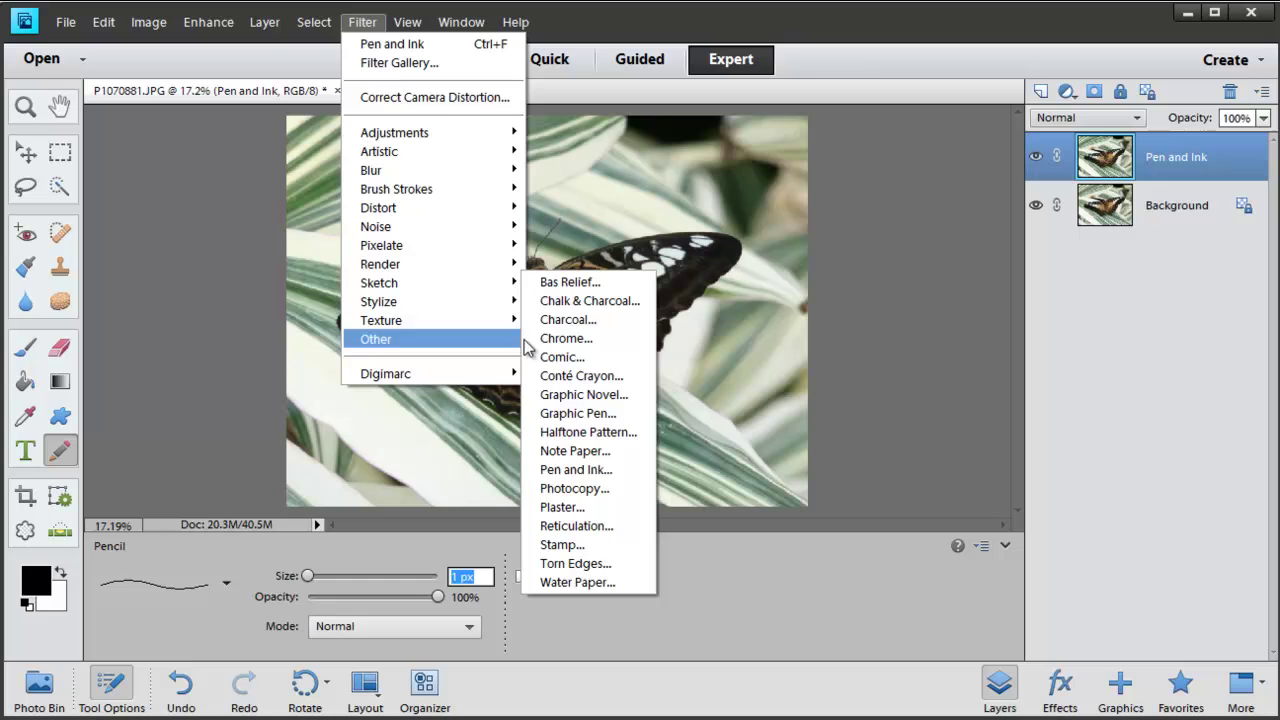
left_click(576, 469)
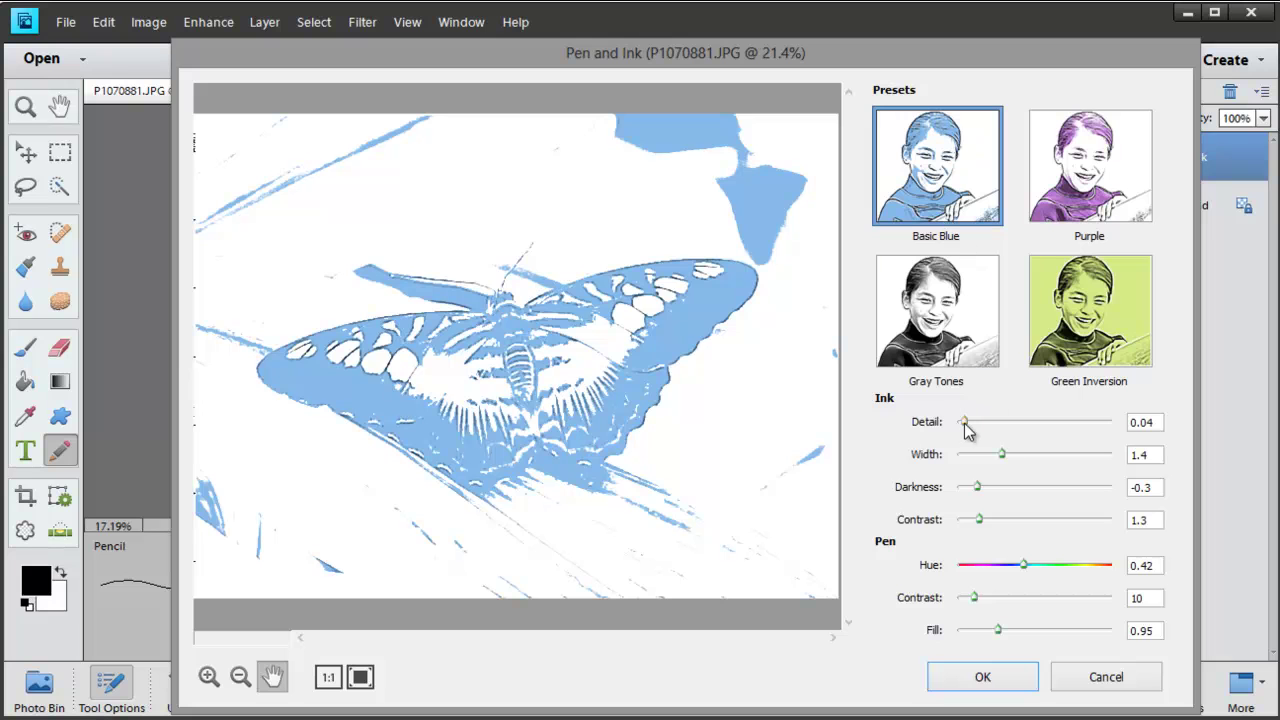
left_click_drag(963, 422, 1124, 424)
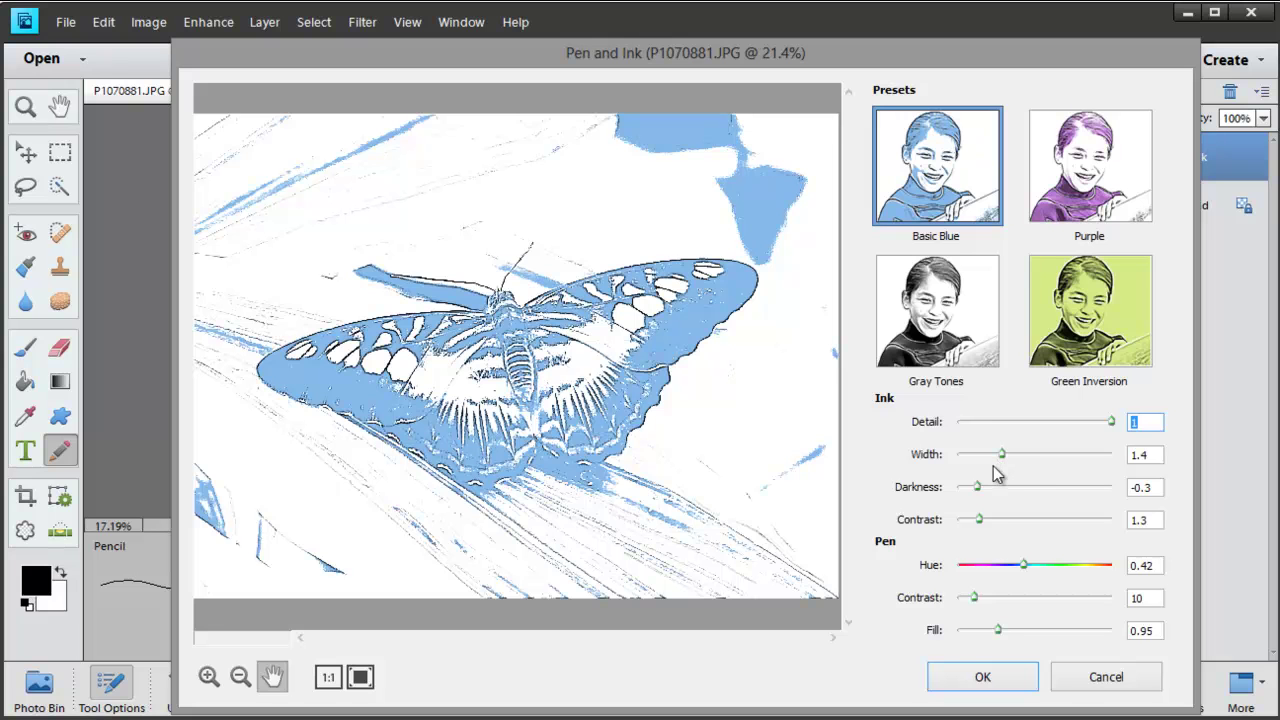
mouse_move(980, 487)
left_mouse_down()
mouse_move(1016, 492)
mouse_move(1001, 495)
left_mouse_up()
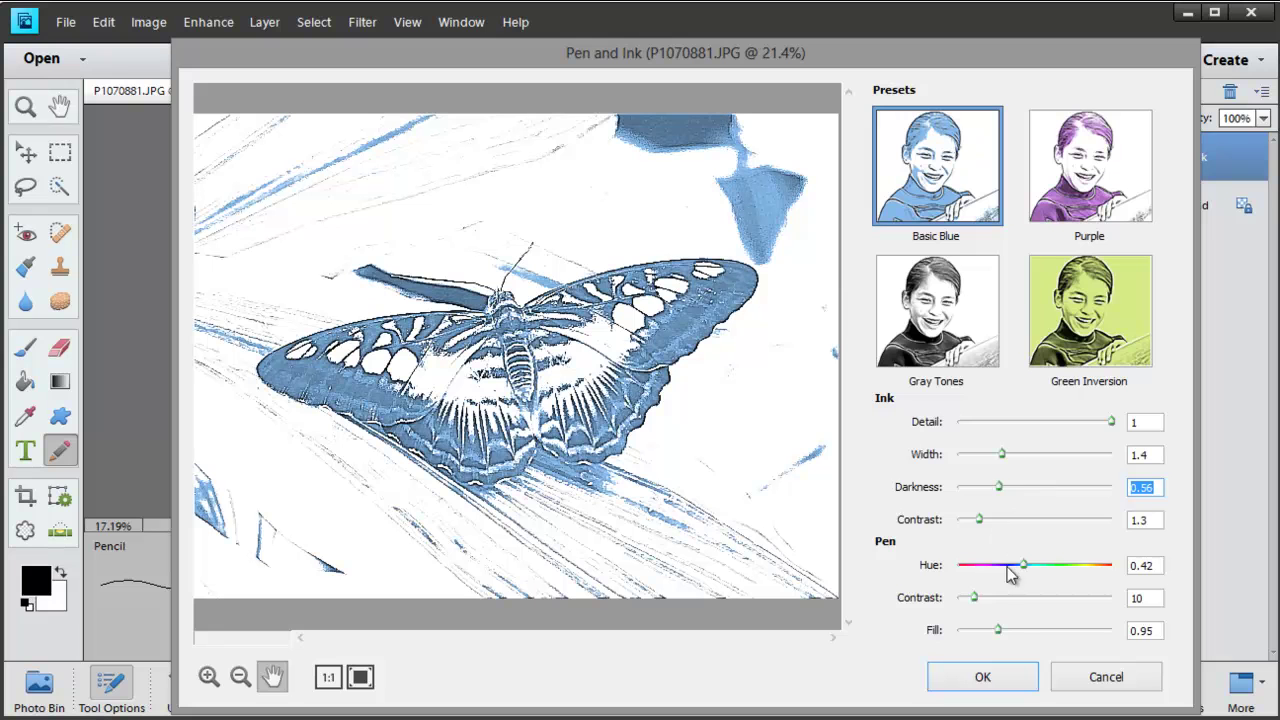
left_click_drag(1002, 630, 1009, 630)
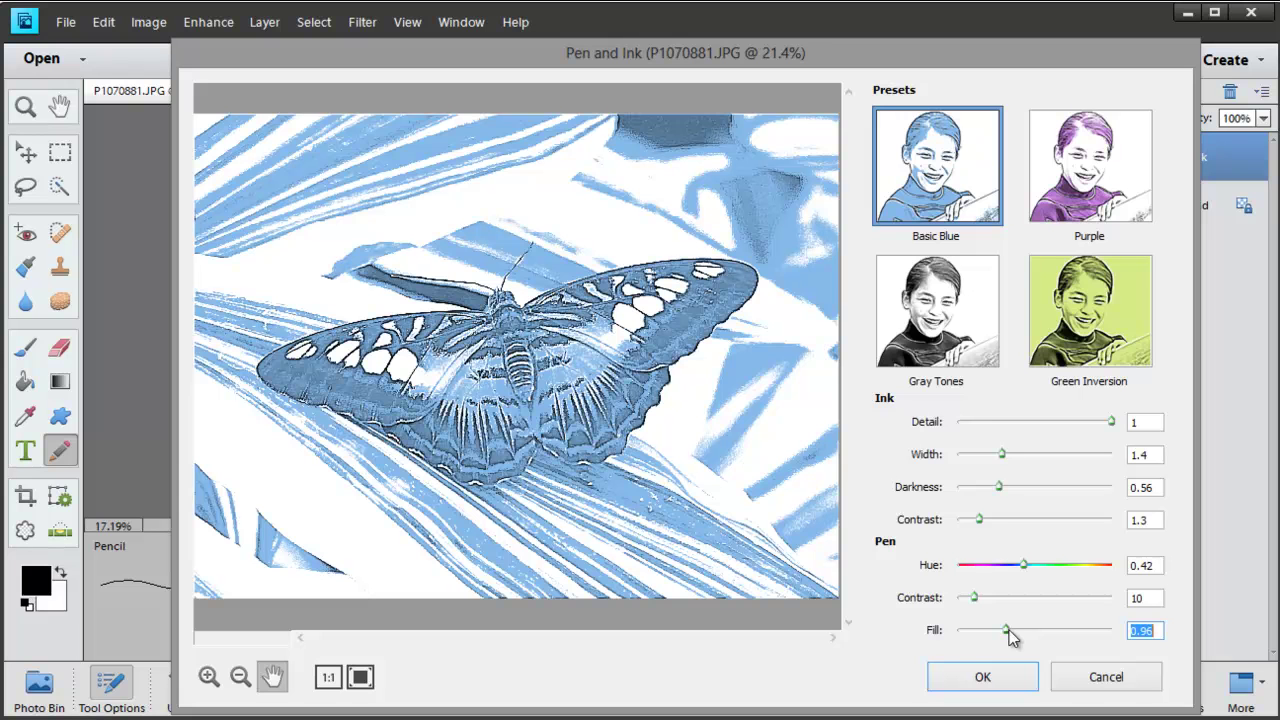
left_click_drag(1009, 630, 1012, 630)
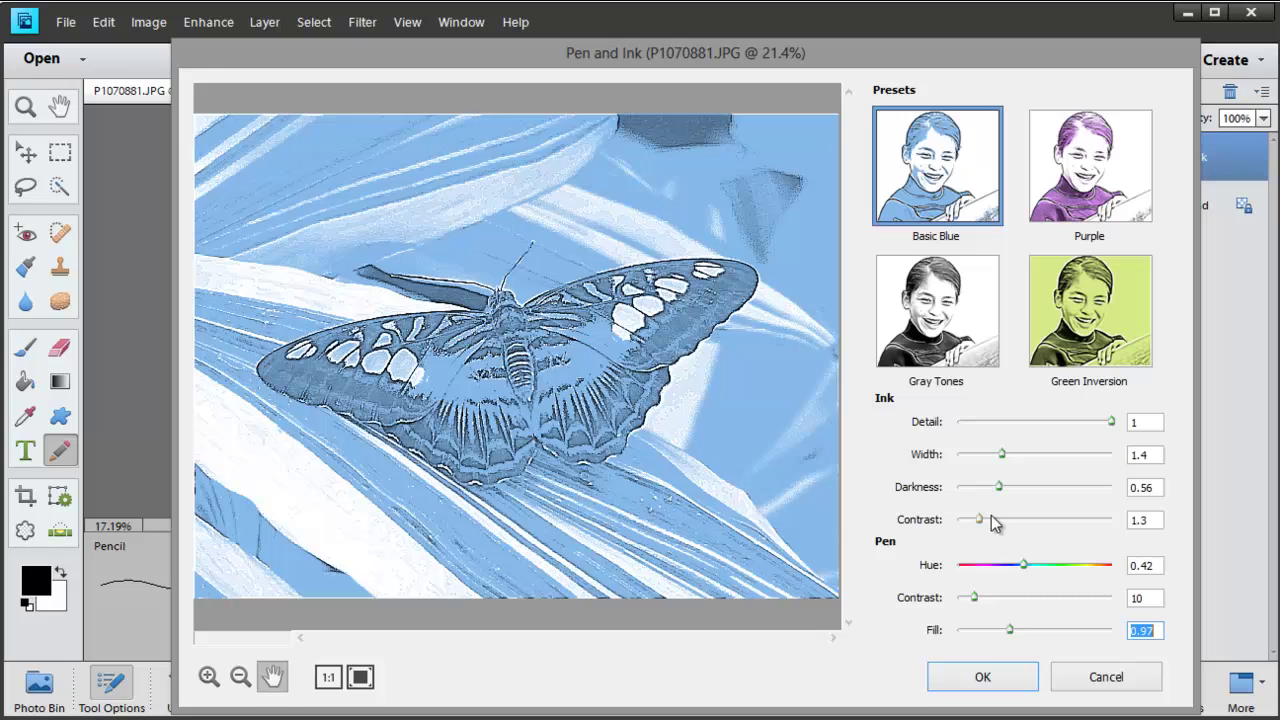
left_click_drag(980, 521, 993, 521)
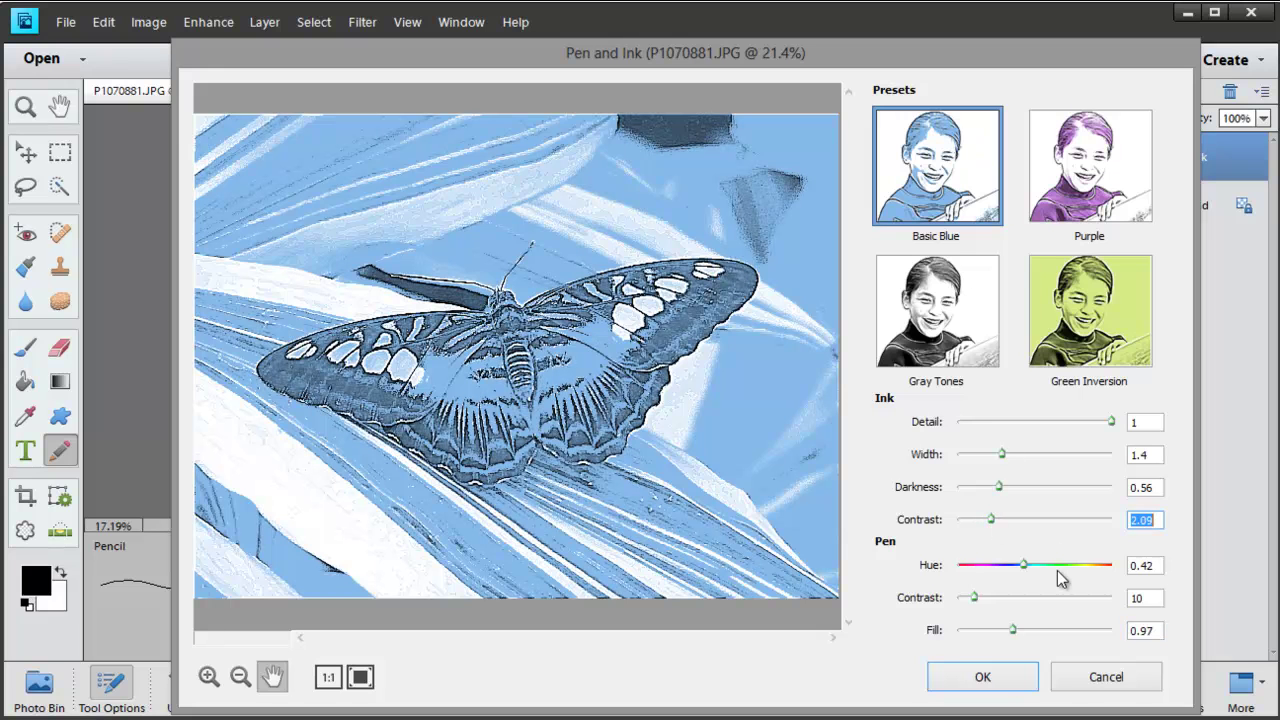
left_click(987, 677)
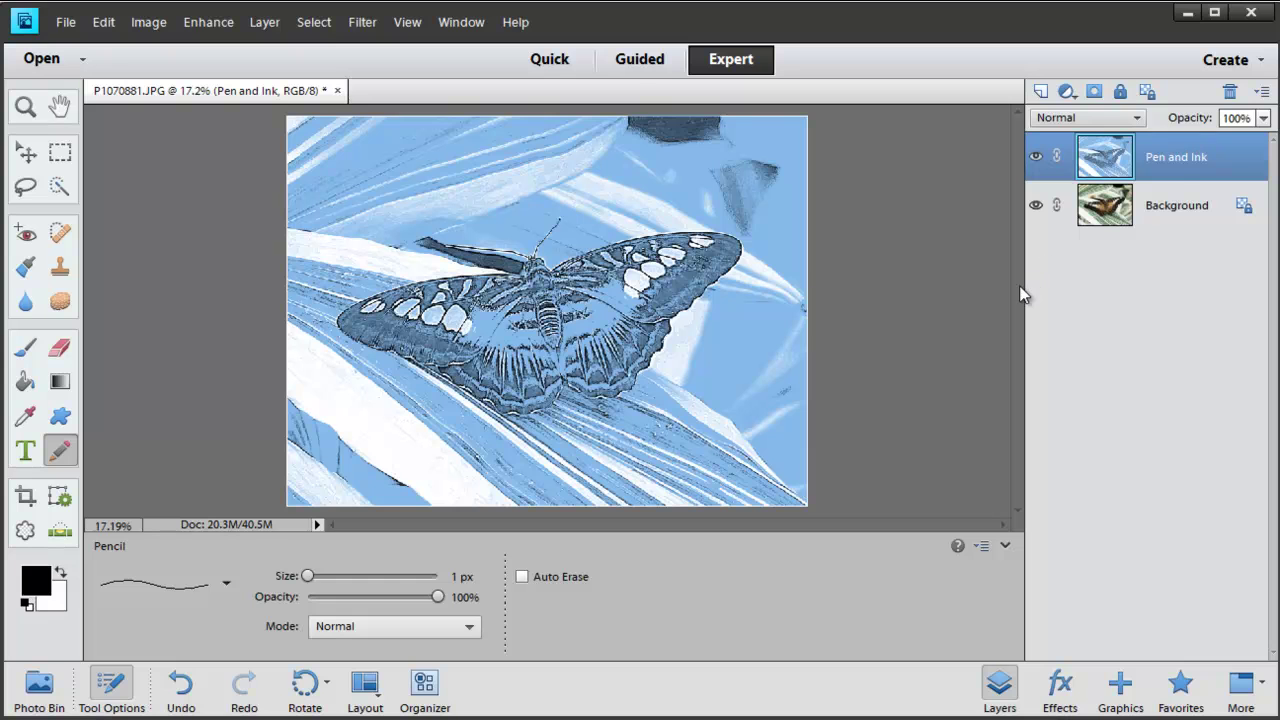
Step: Change the Pen and Ink layer's blend mode from Normal to Luminosity
left_click(1138, 118)
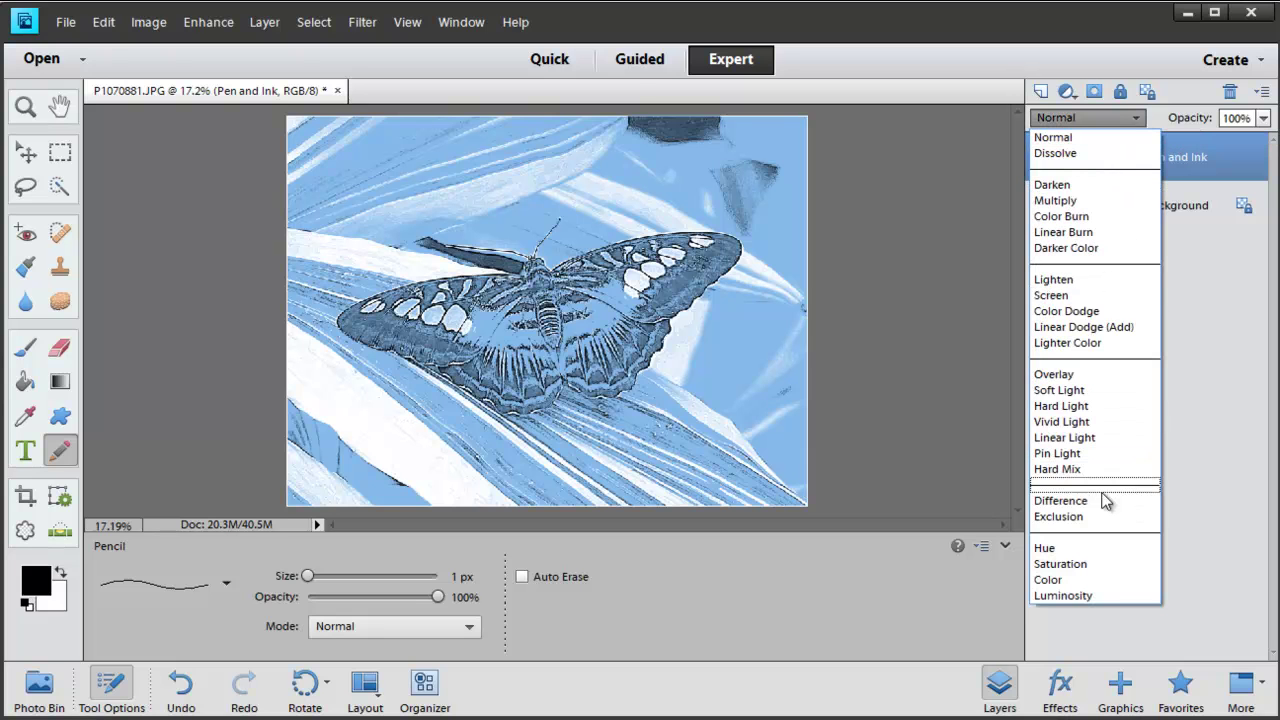
left_click(1096, 595)
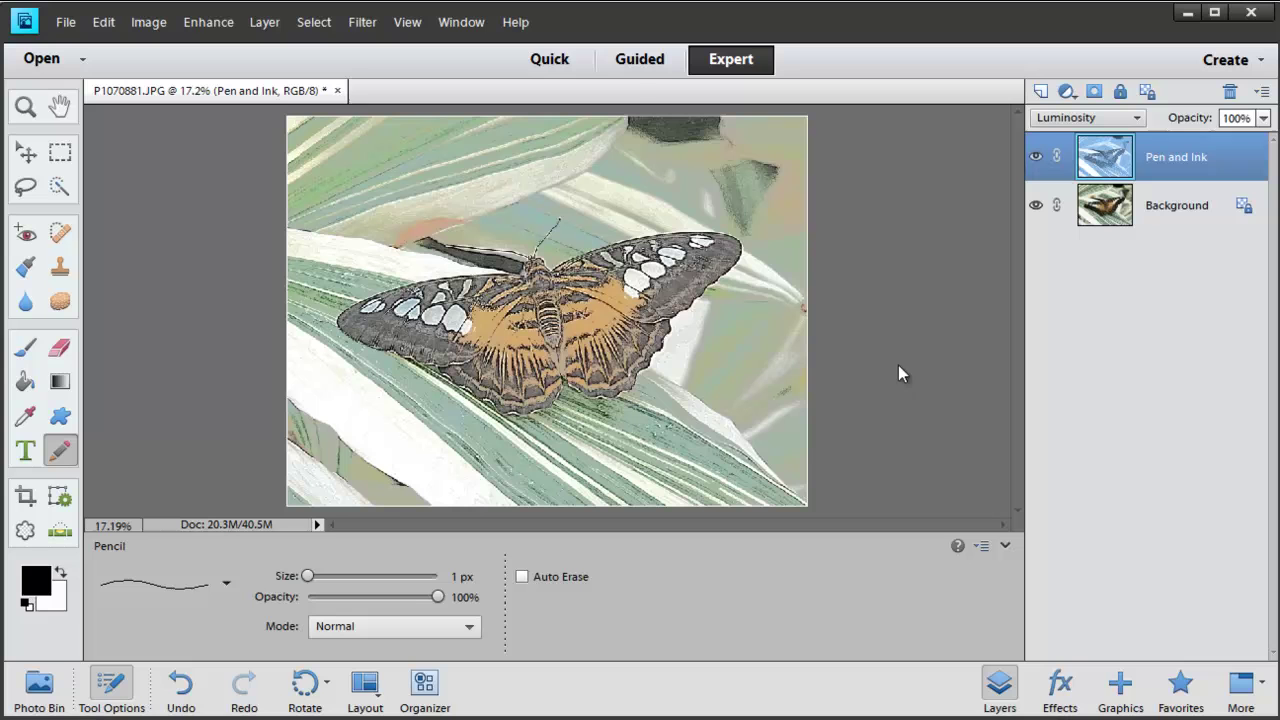
Step: Add a Levels 1 adjustment layer with the black input point set to 40
left_click(1072, 96)
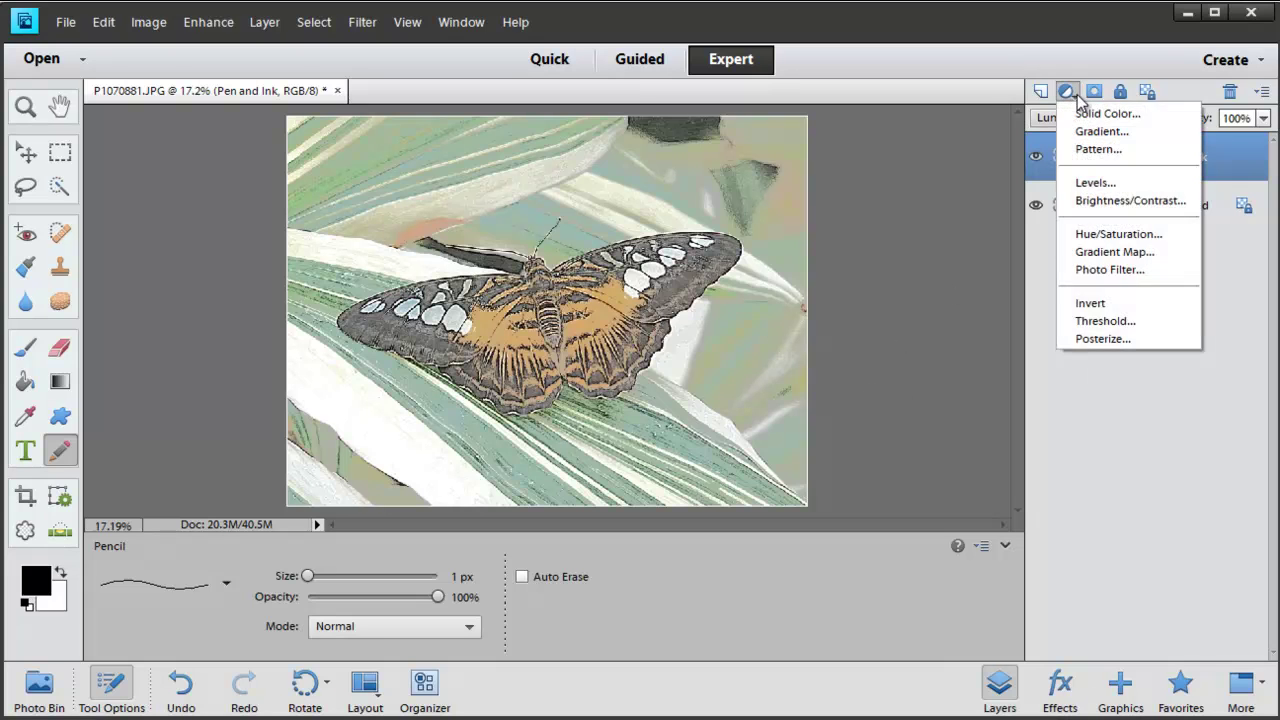
left_click(1128, 184)
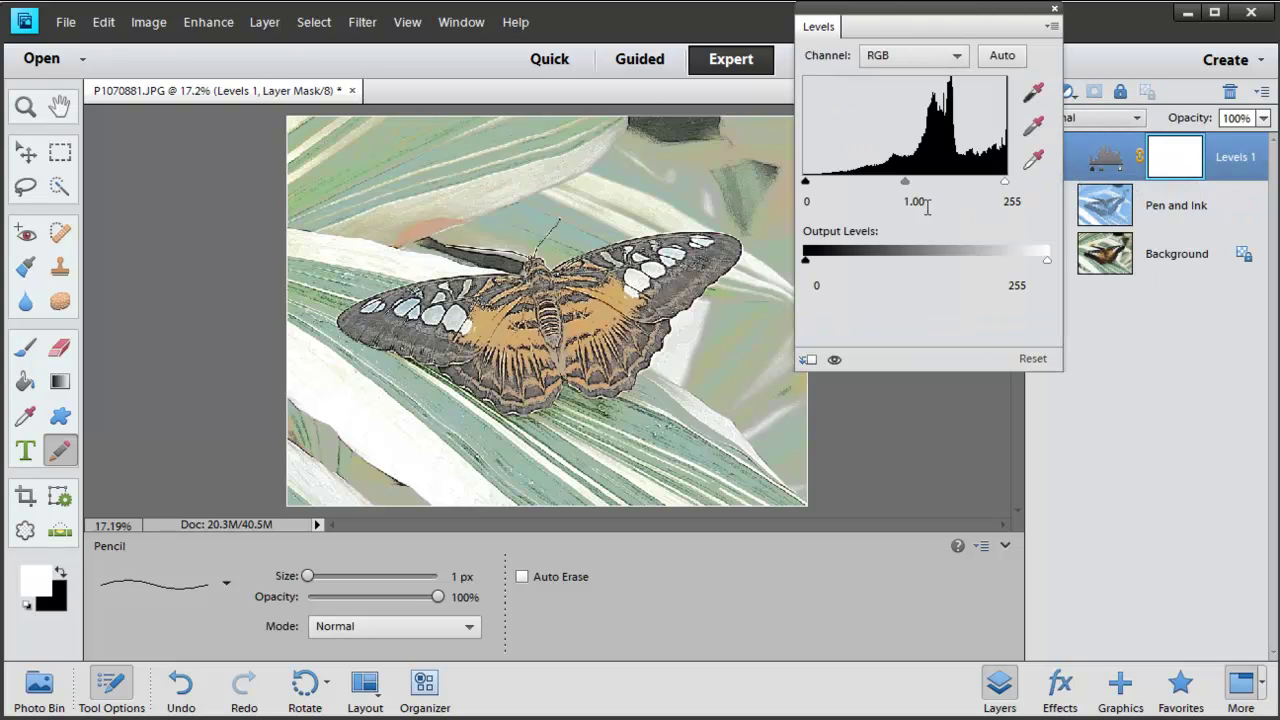
left_click_drag(807, 181, 839, 184)
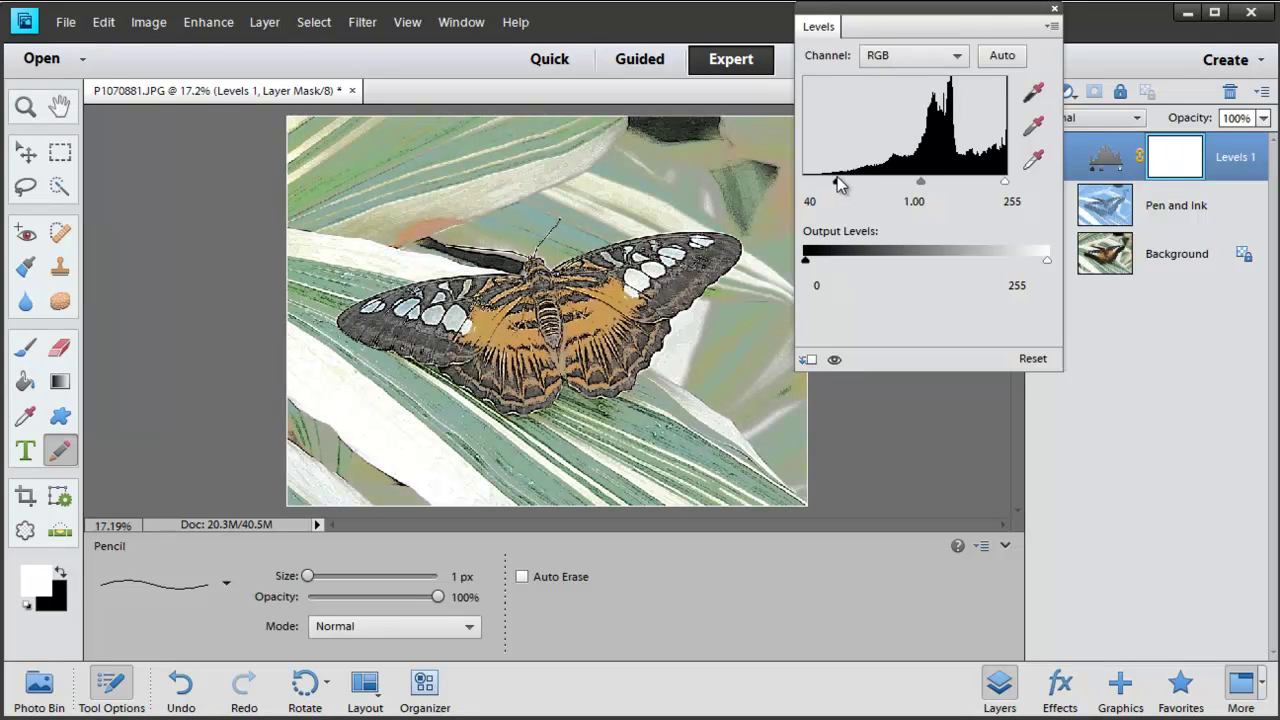
left_click(1054, 9)
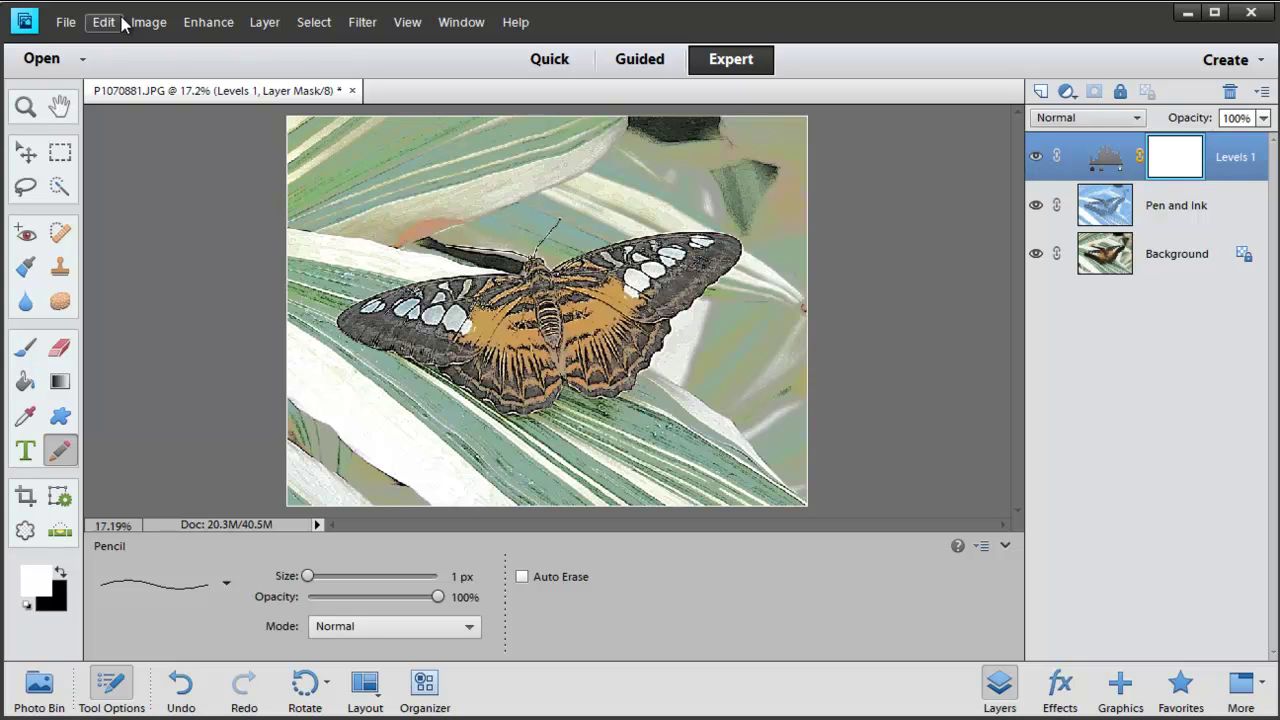
Step: Open the recently edited P1040496.JPG and copy its Background into Layer 1 with Ctrl+J
left_click(68, 23)
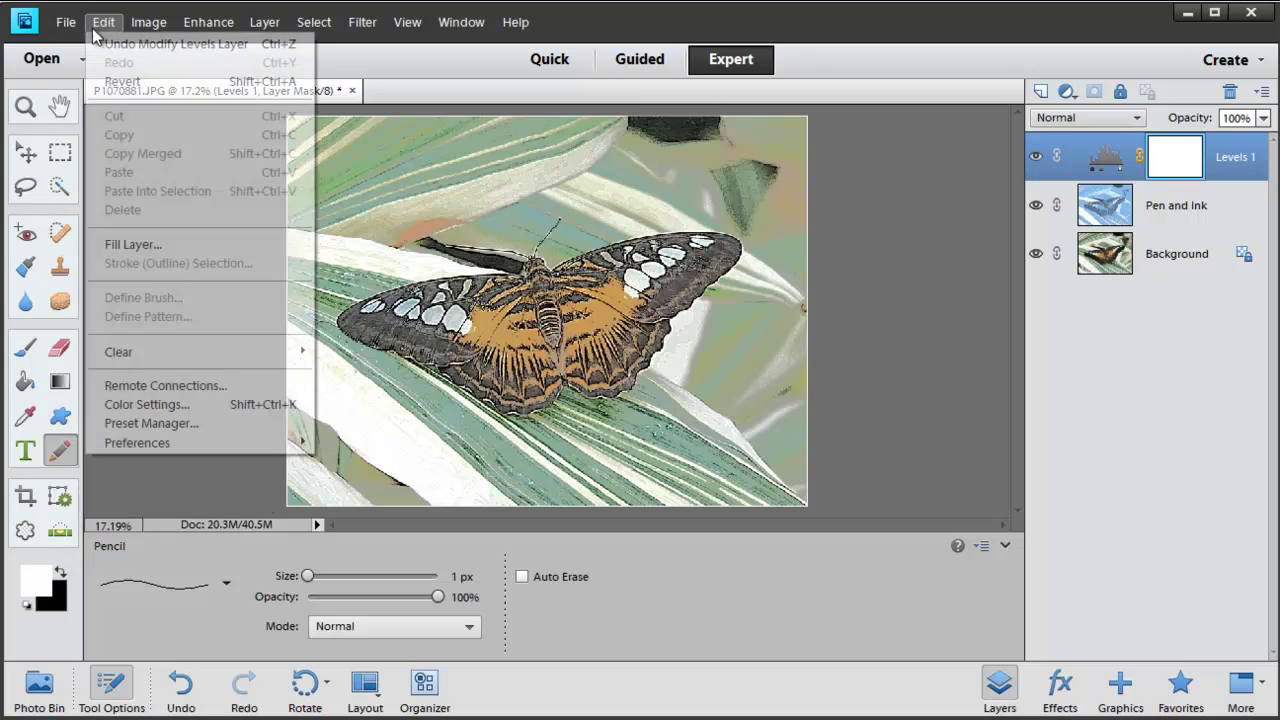
mouse_move(103, 108)
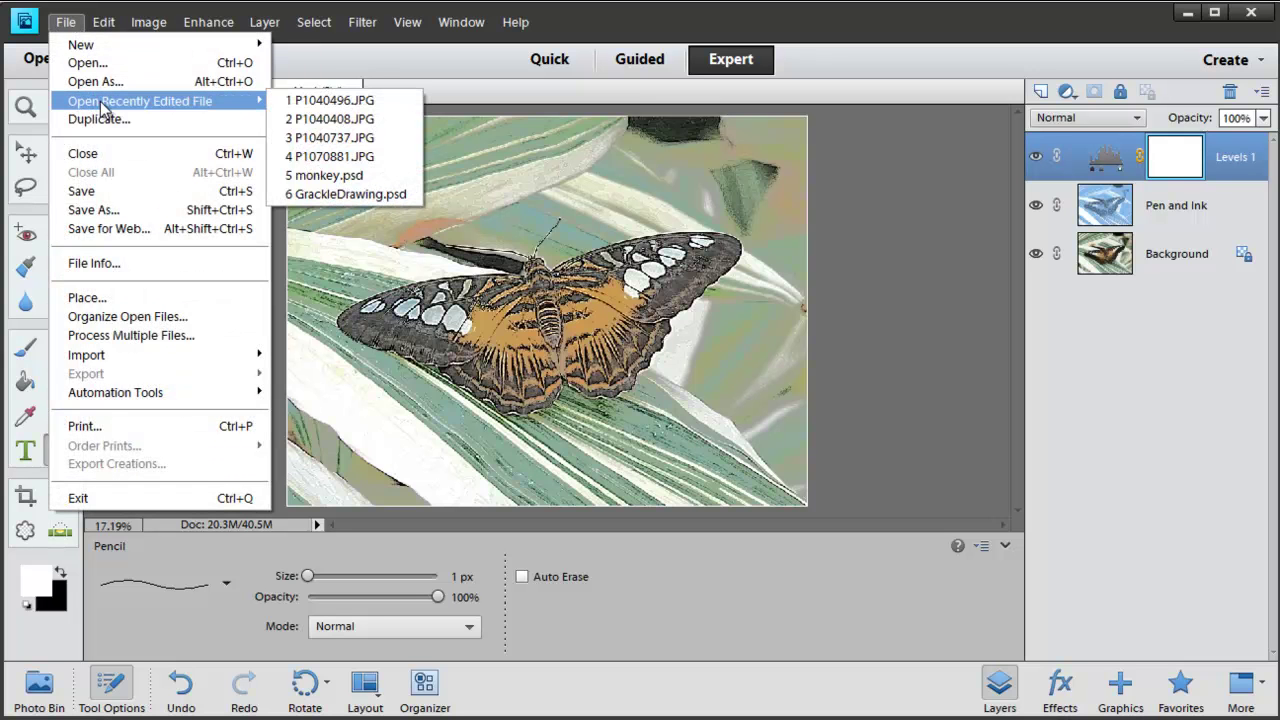
left_click(306, 100)
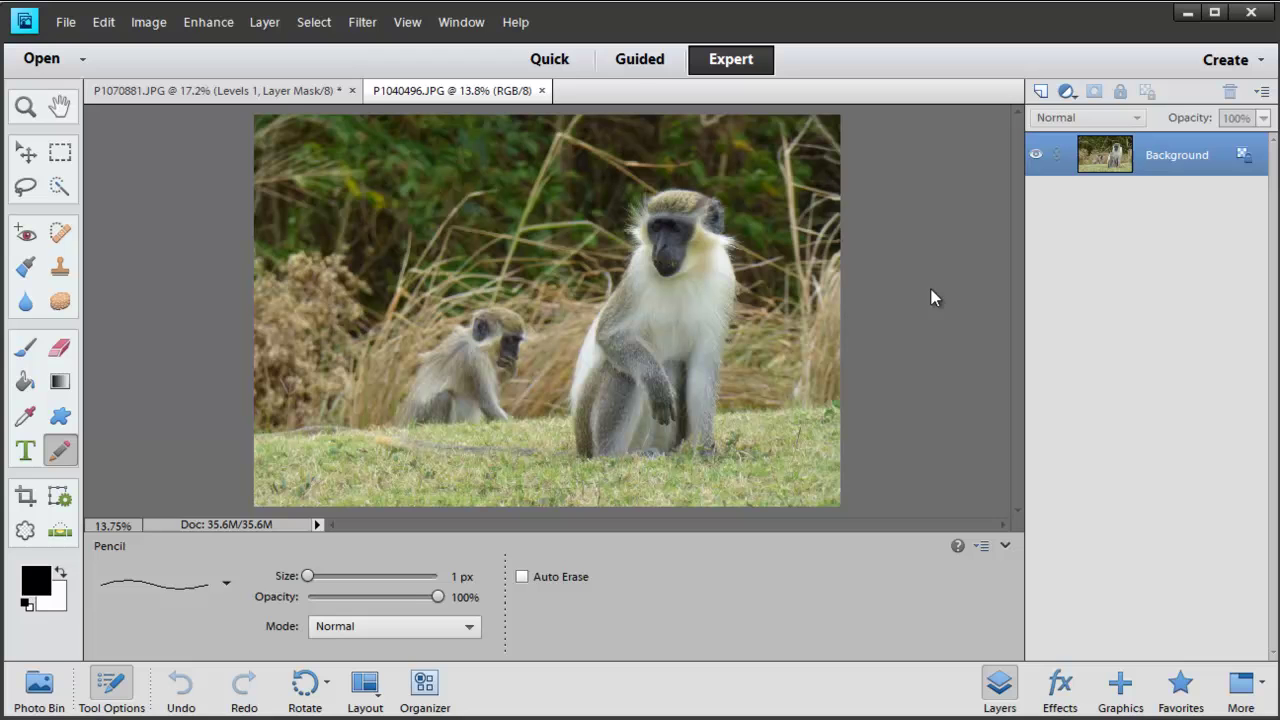
key("ctrl+j")
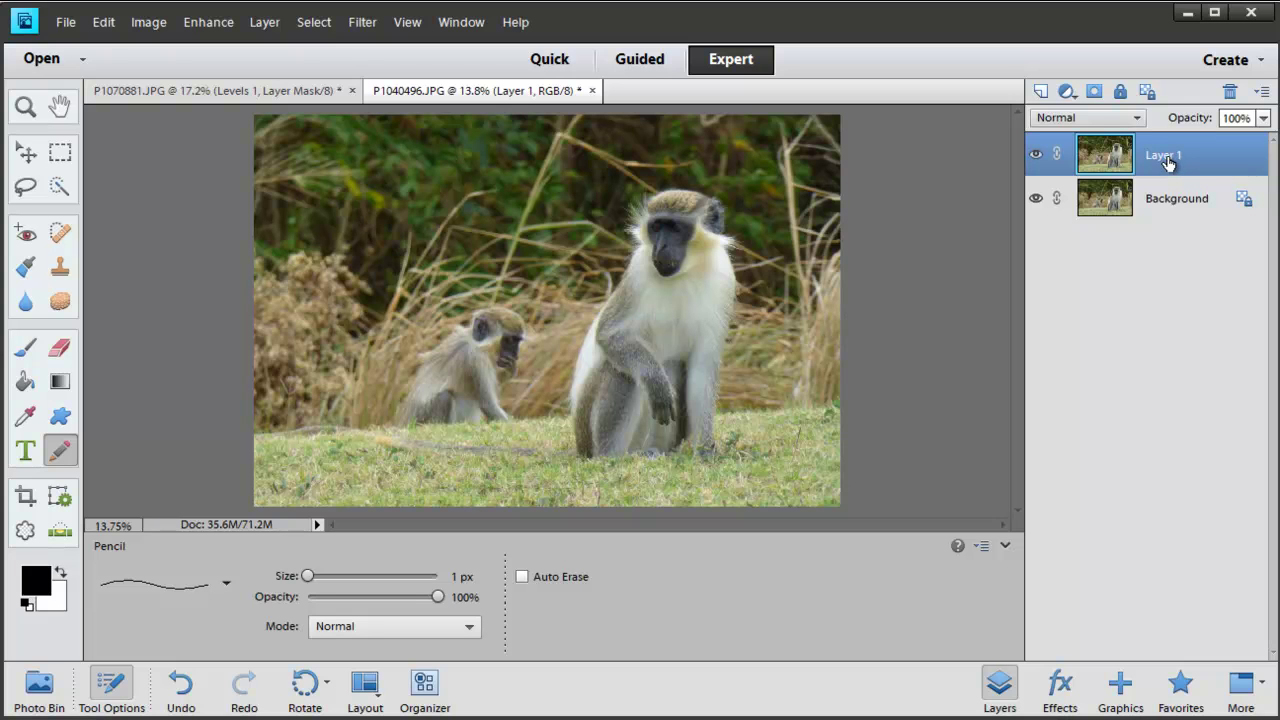
Step: Start the Pen and Ink filter on the monkey photo: Detail 1, wider ink, Darkness 0.05, Fill 0.96
left_click(362, 22)
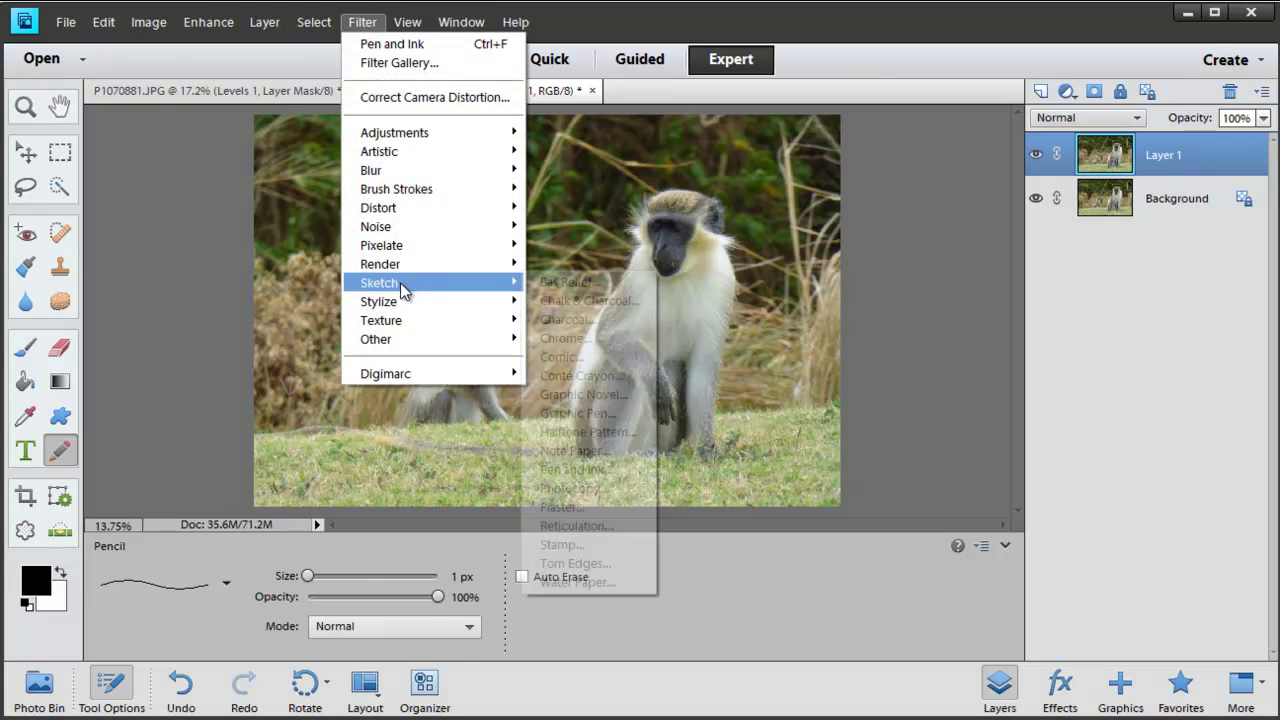
mouse_move(400, 282)
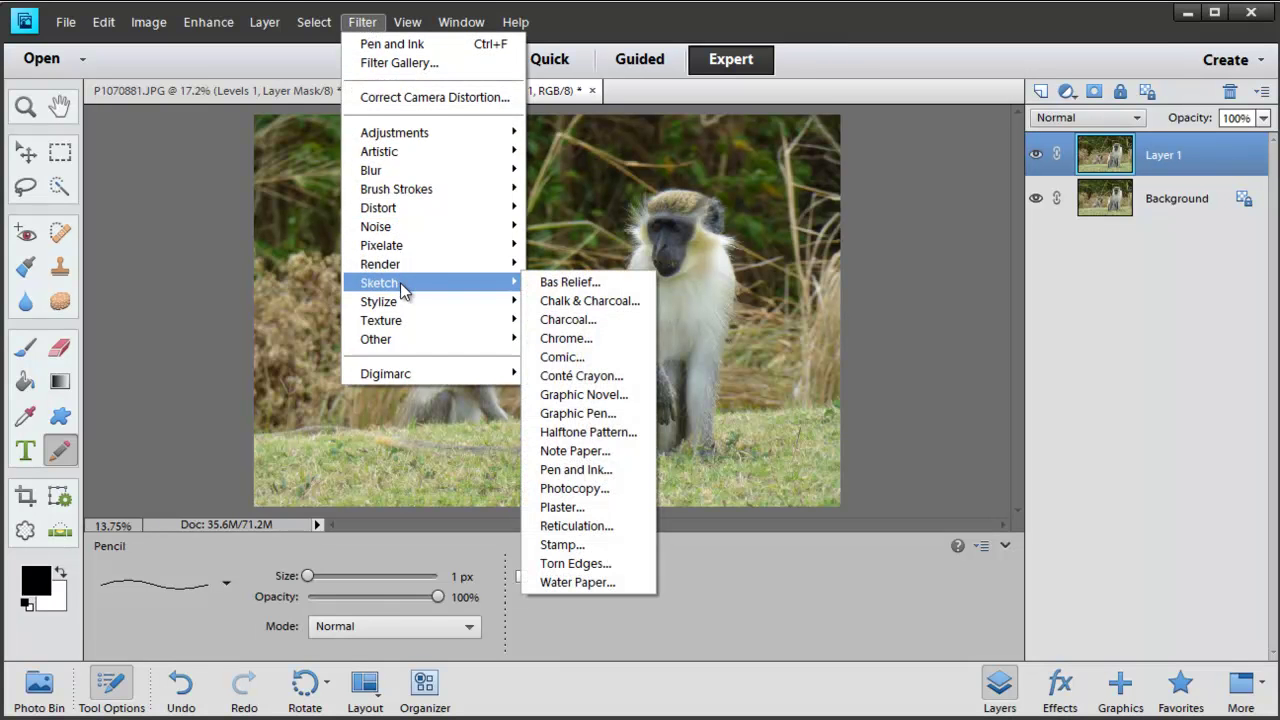
left_click(600, 469)
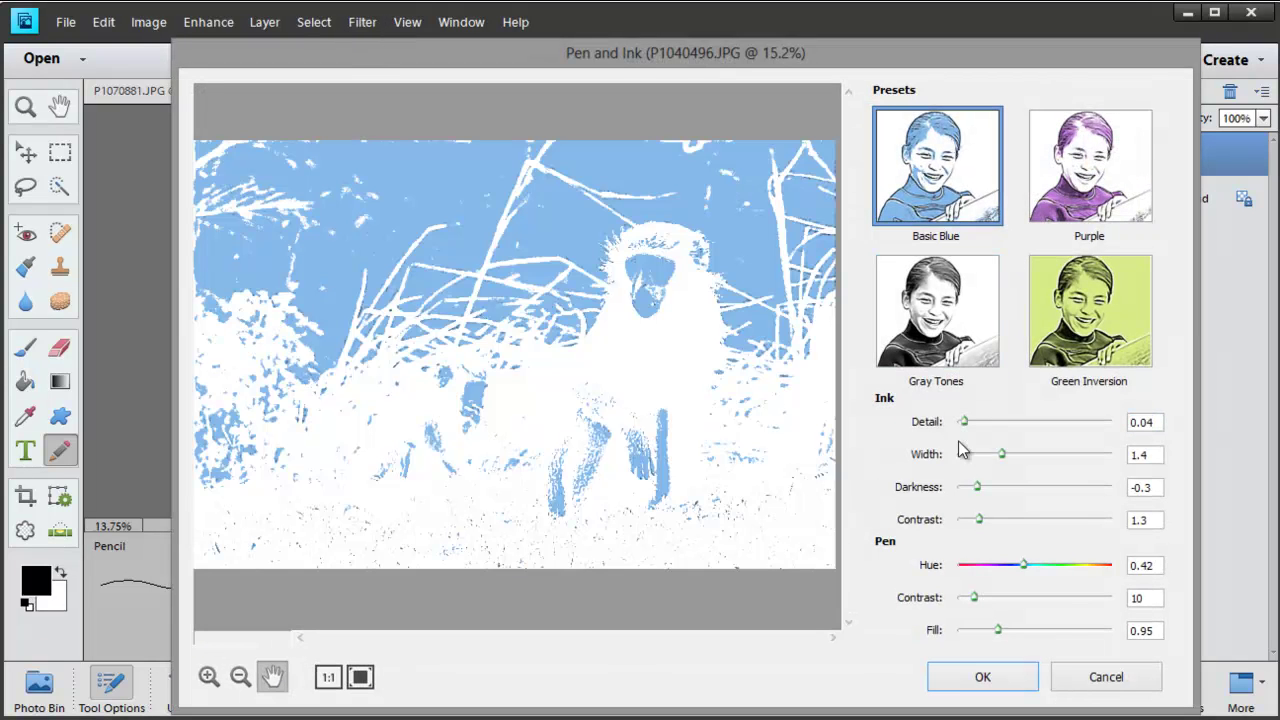
left_click_drag(965, 421, 1122, 421)
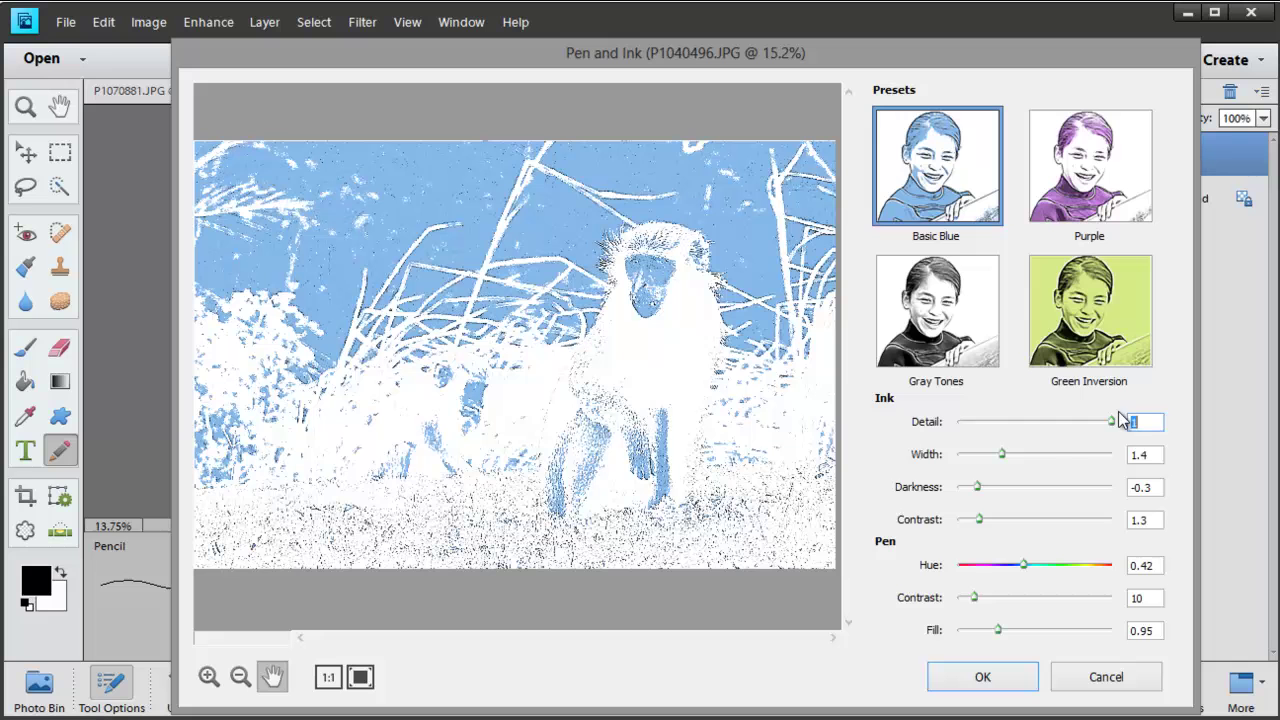
left_click_drag(1008, 457, 1097, 460)
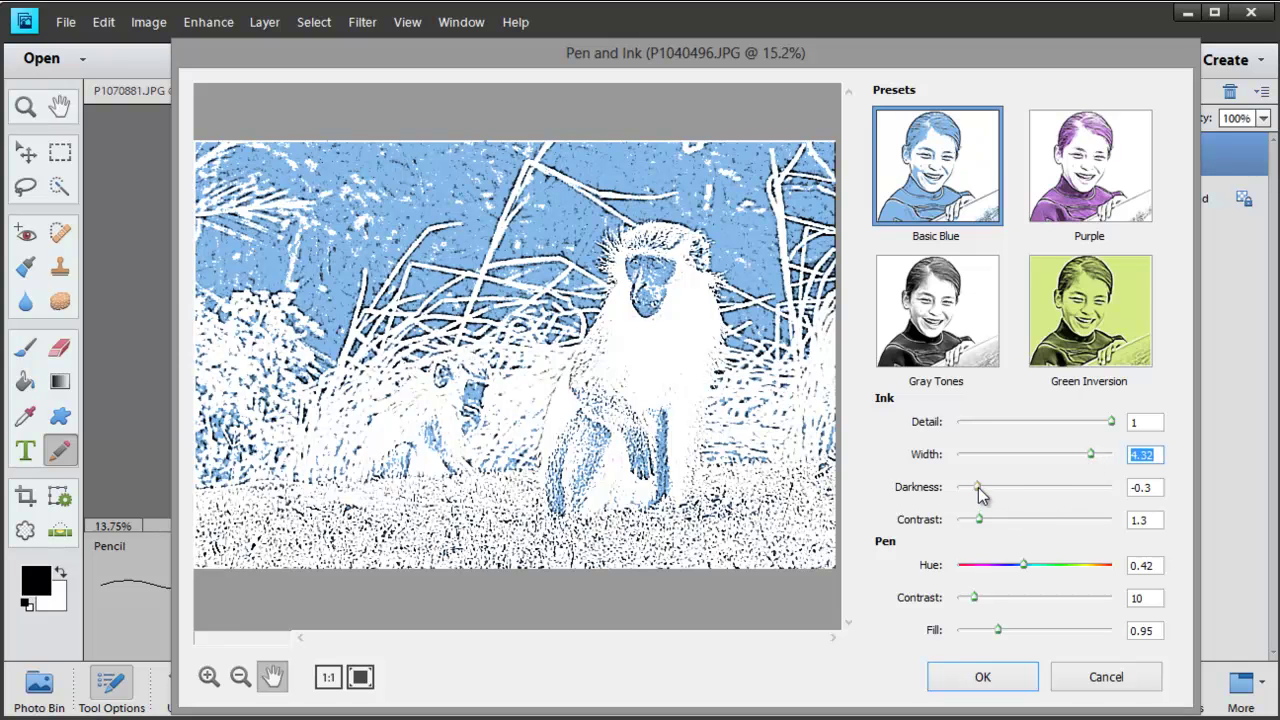
left_click_drag(978, 487, 991, 519)
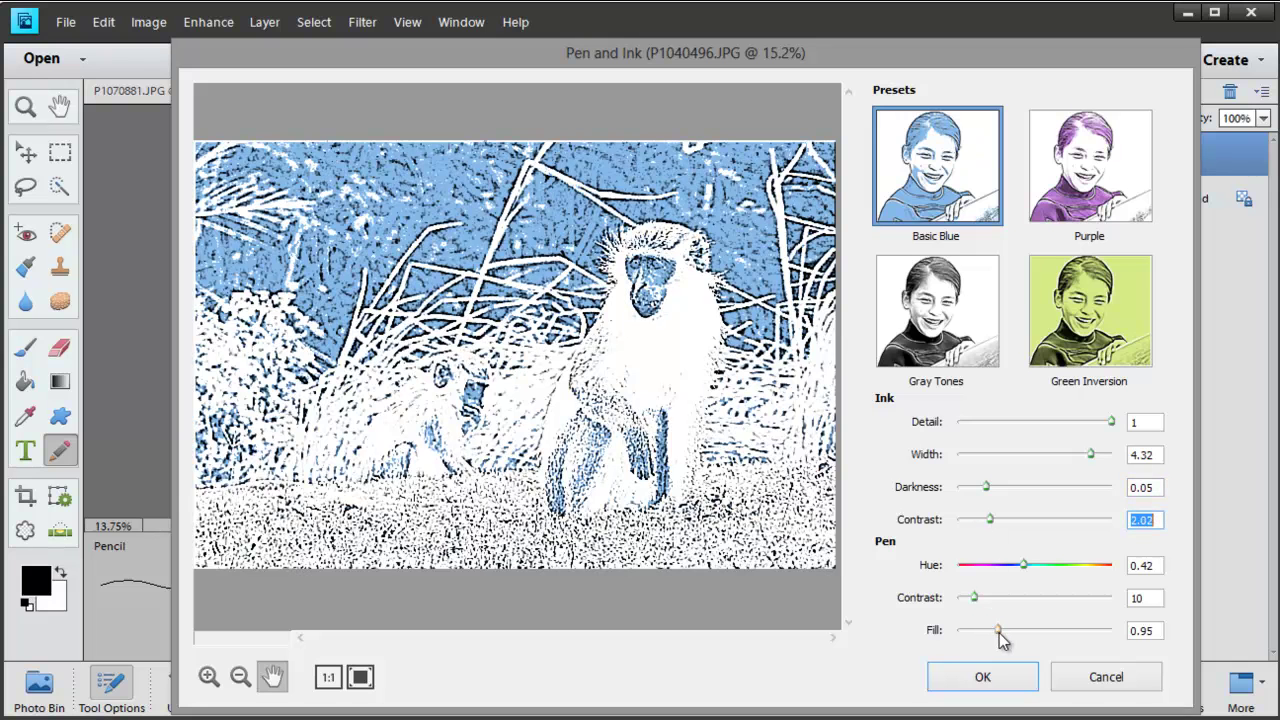
left_click_drag(998, 632, 1007, 632)
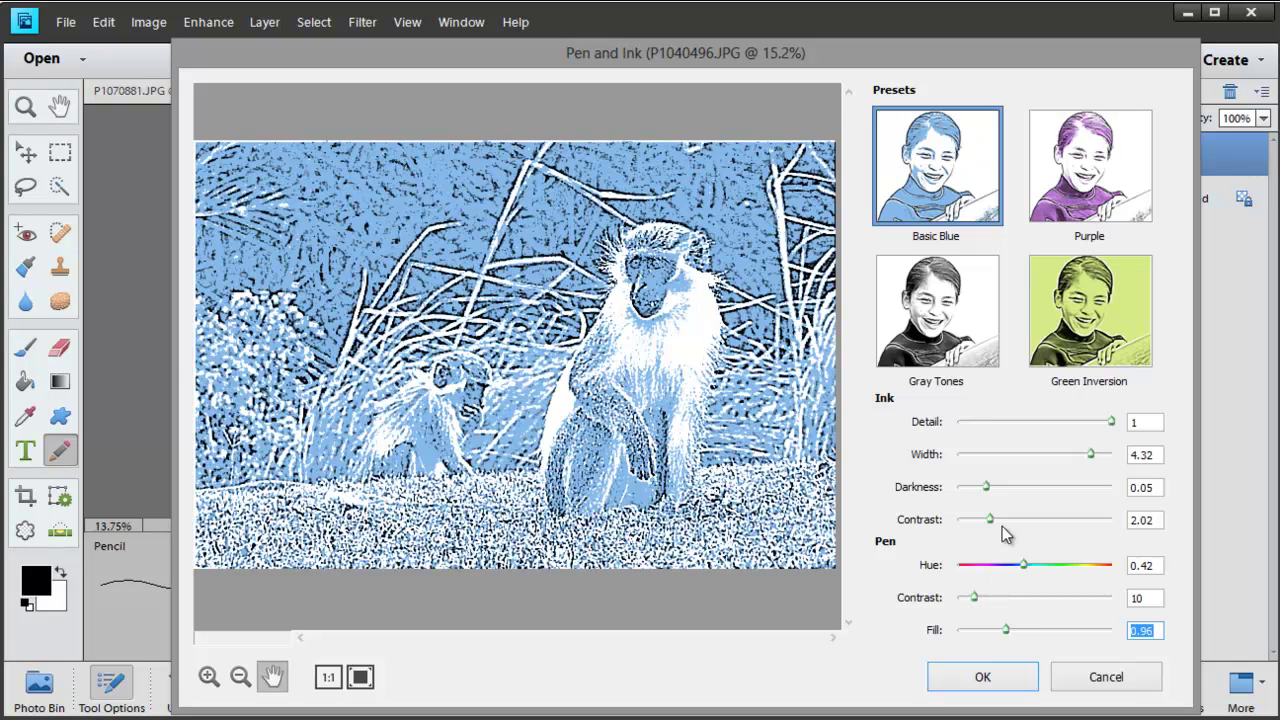
Step: Bring the ink Width down from 5 to 3.18 and raise Darkness to 0.32
left_click_drag(1094, 454, 1126, 454)
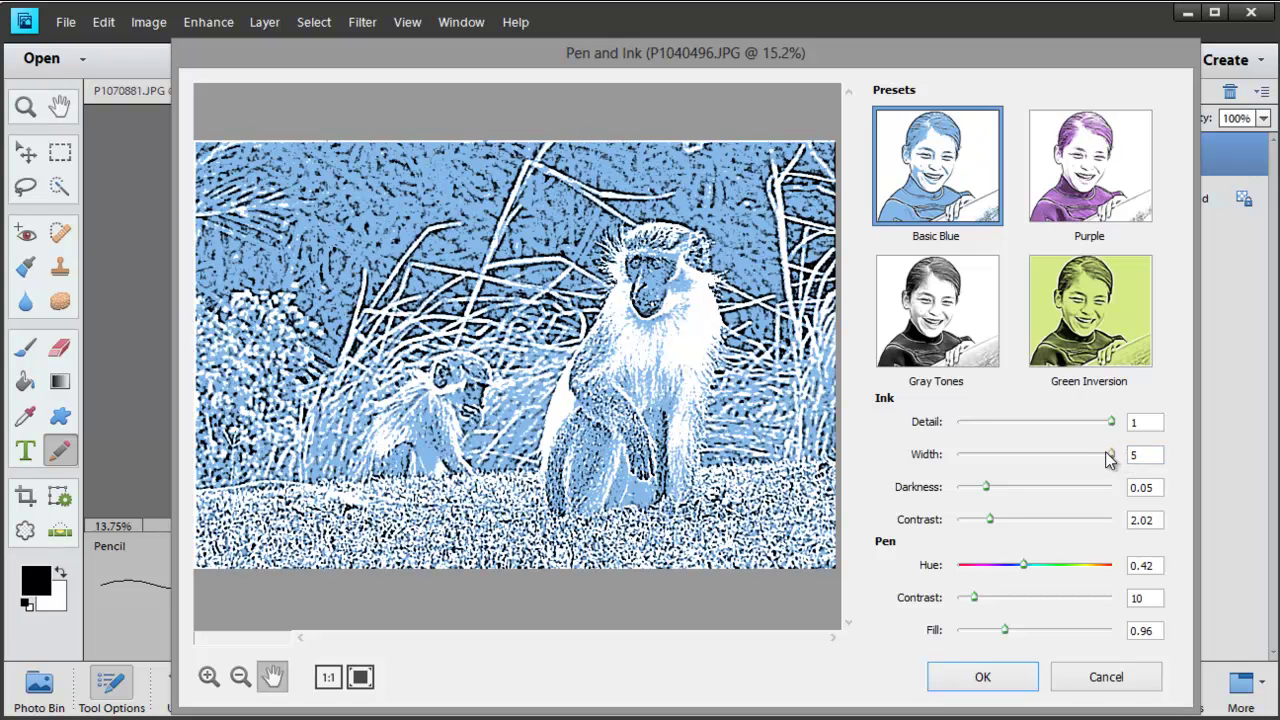
left_click_drag(1115, 458, 1097, 460)
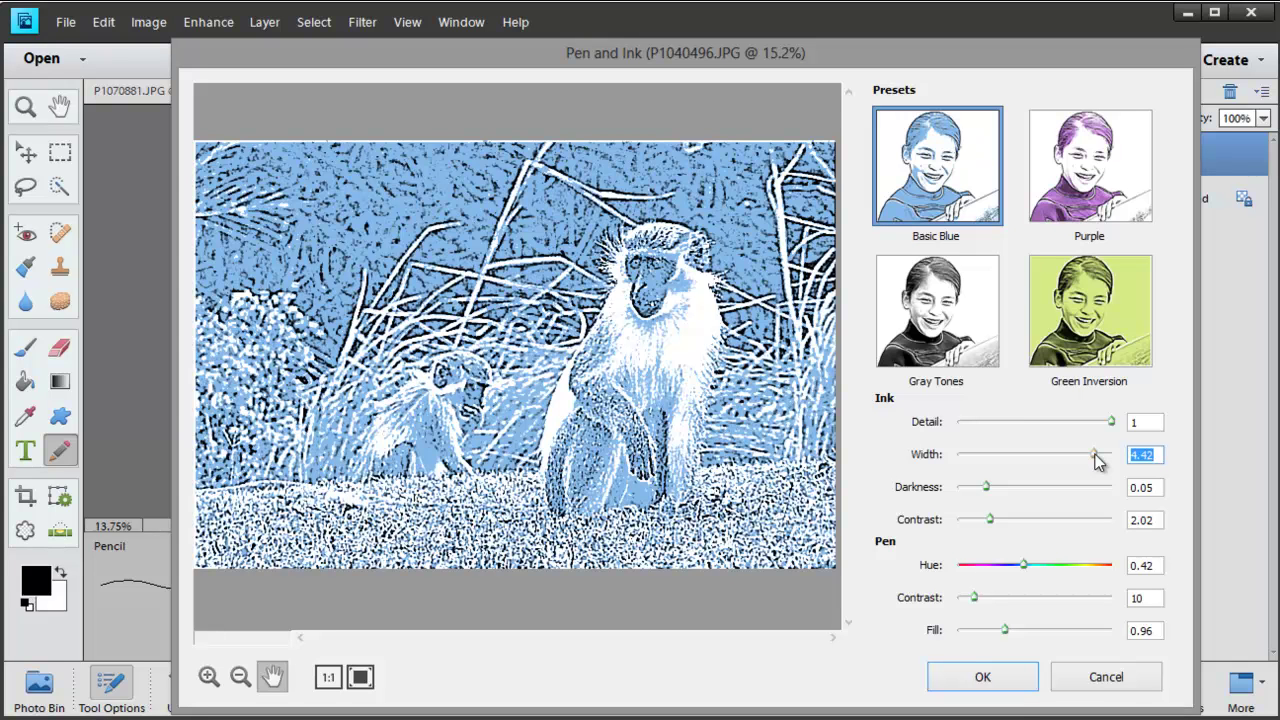
left_click_drag(1097, 460, 1057, 457)
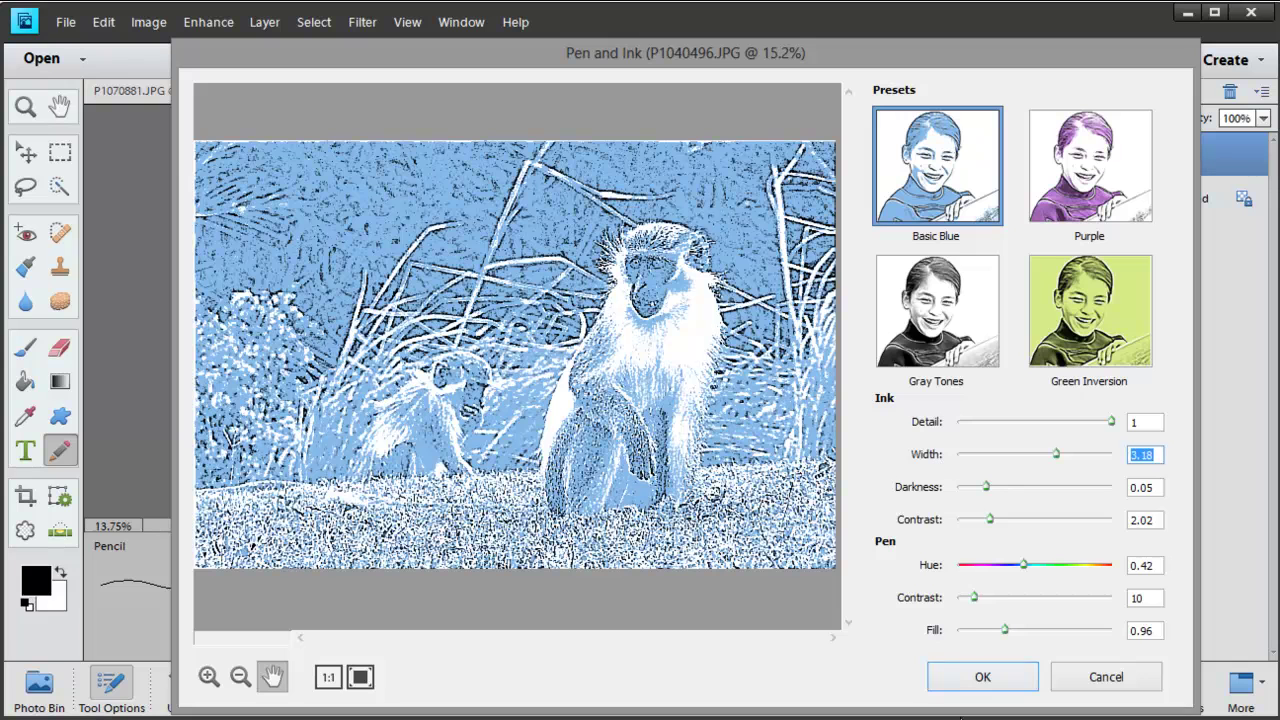
mouse_move(988, 487)
left_mouse_down()
mouse_move(1030, 490)
mouse_move(994, 496)
left_mouse_up()
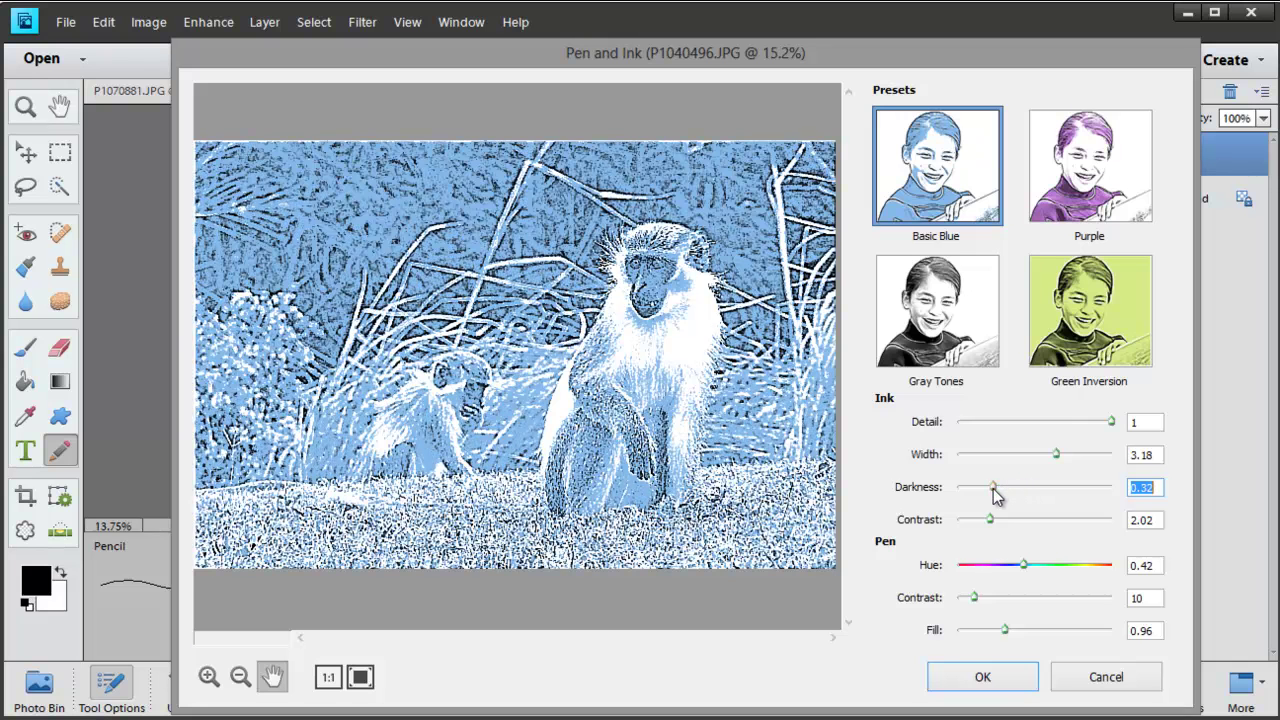
Step: Commit the Pen and Ink filter on Layer 1 and set its blend mode to Luminosity
left_click(1005, 681)
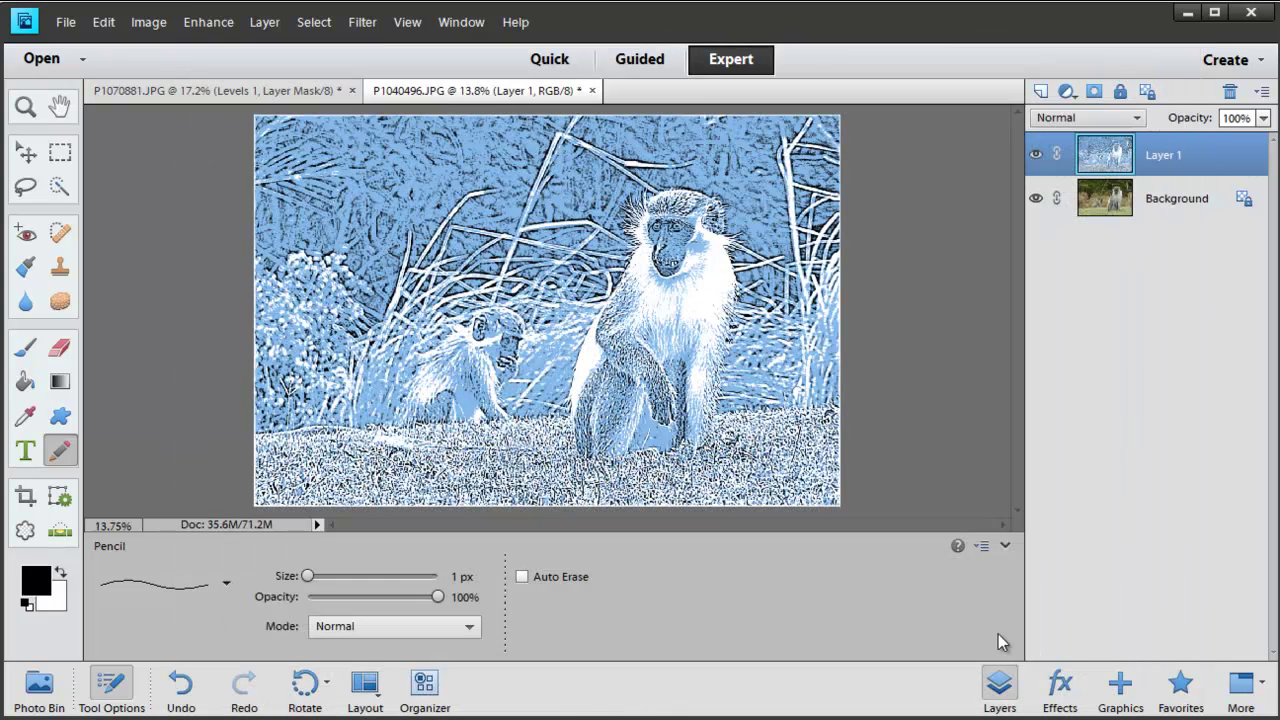
left_click(1138, 118)
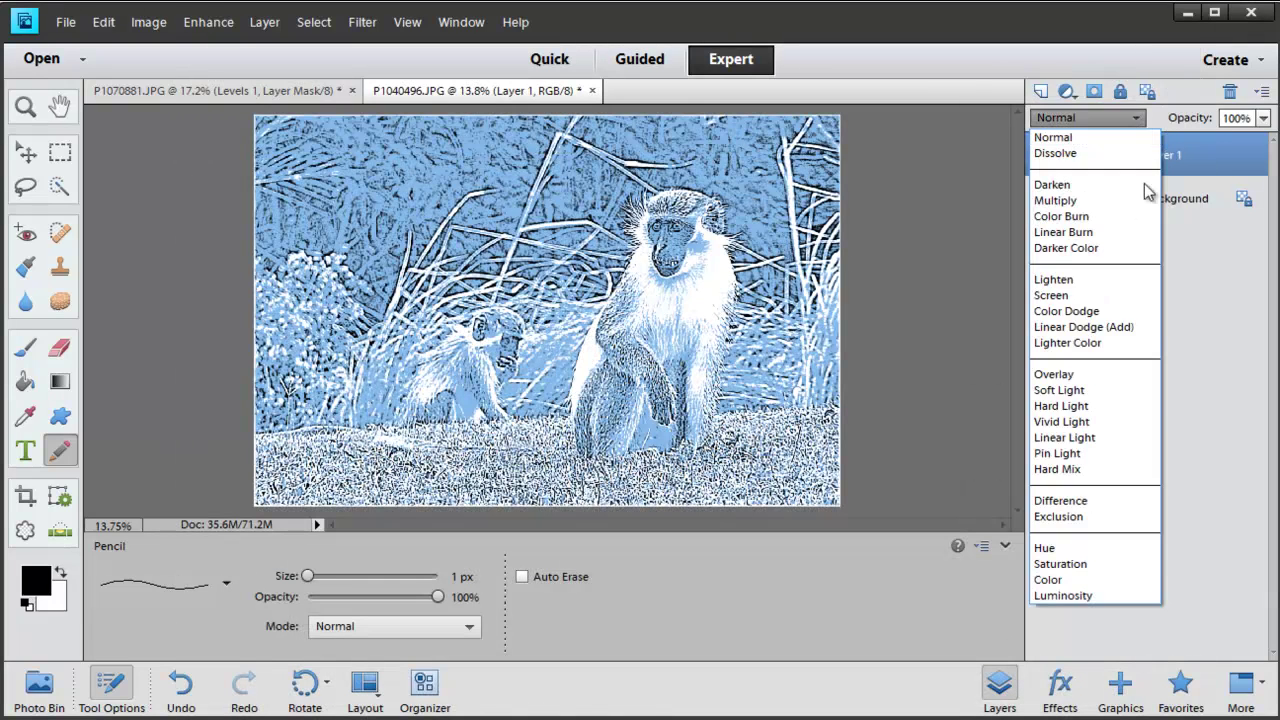
left_click(1129, 597)
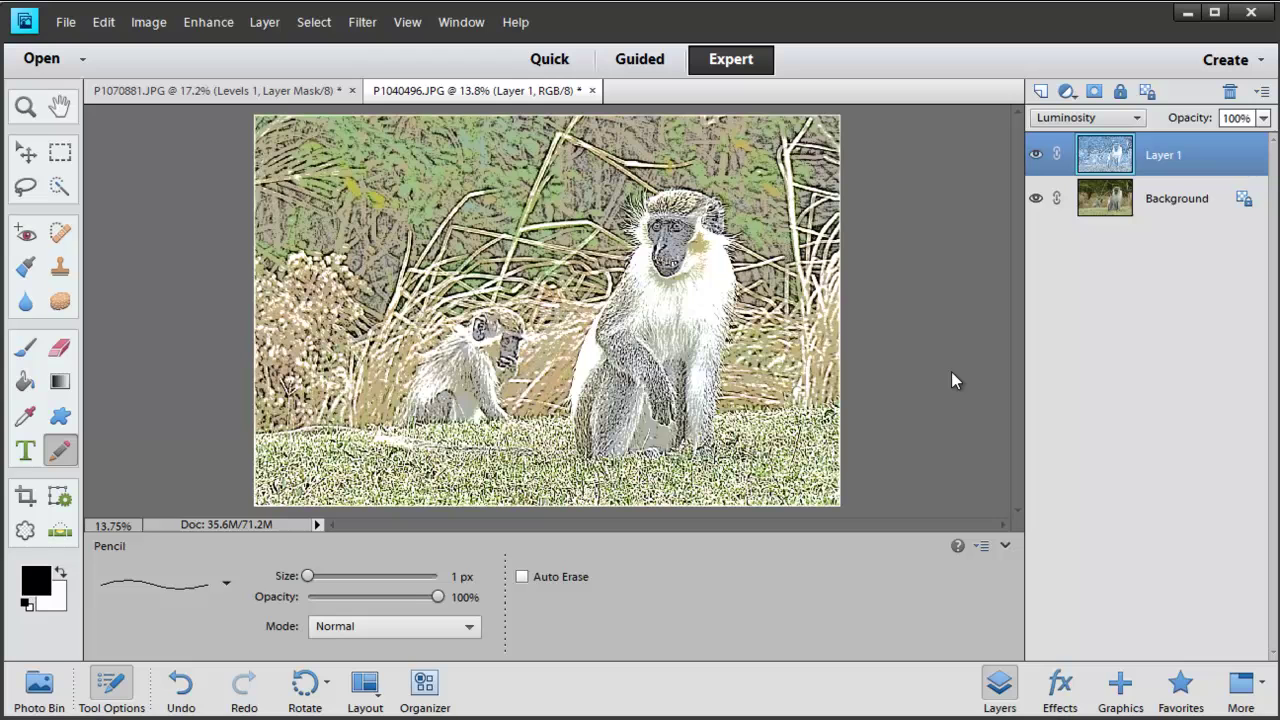
left_click(302, 92)
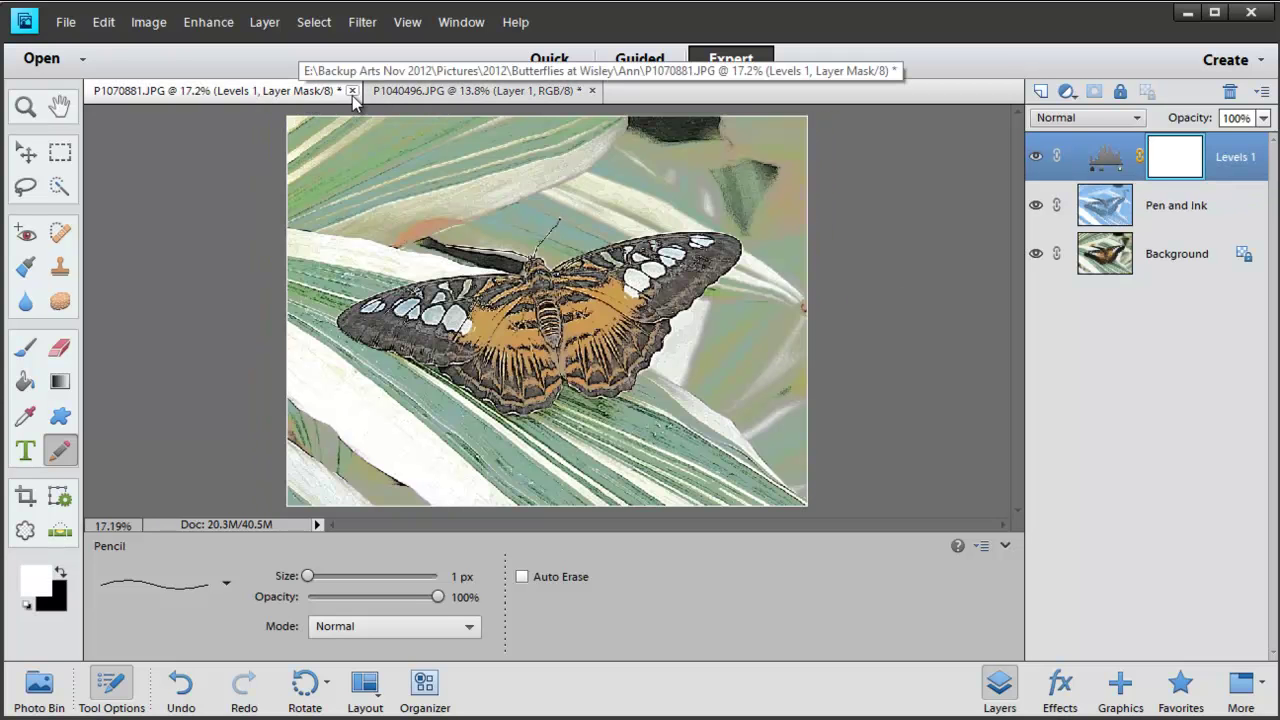
left_click(413, 93)
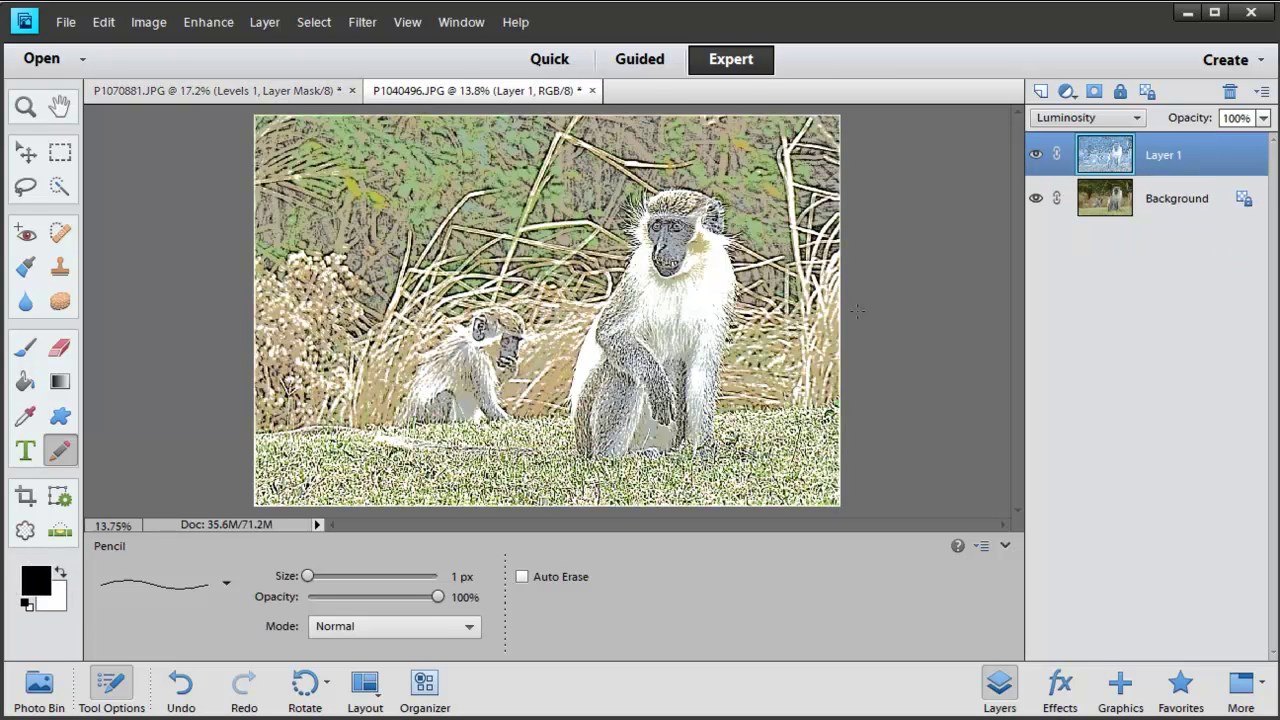